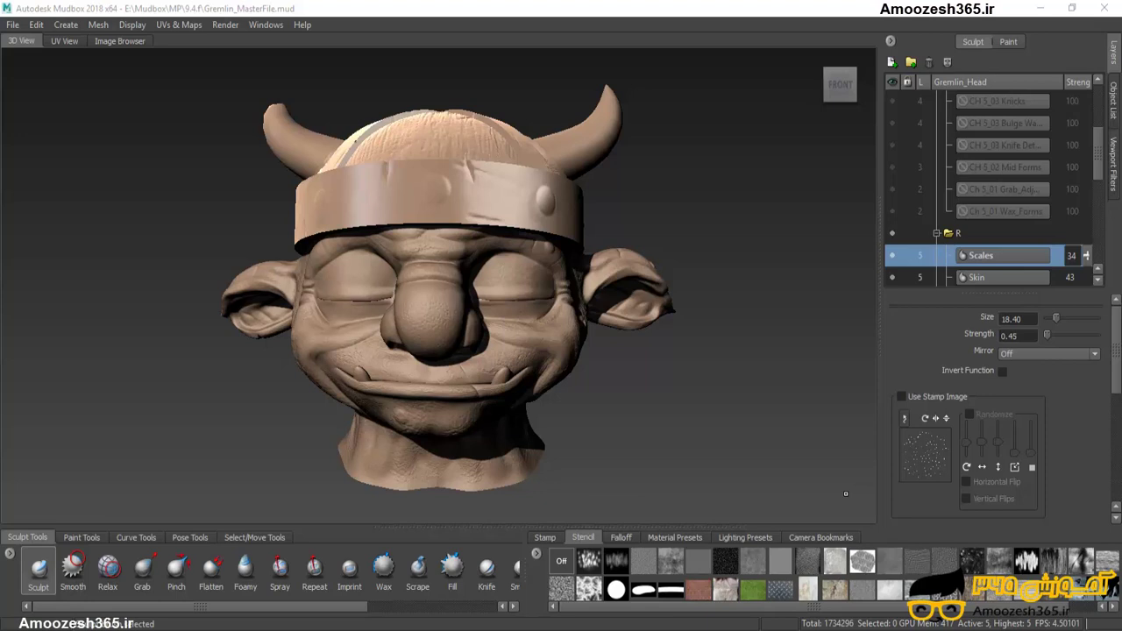
- Isolate the gremlin head and create a new paint layer named Base in the Diffuse channel
right_click(562, 334)
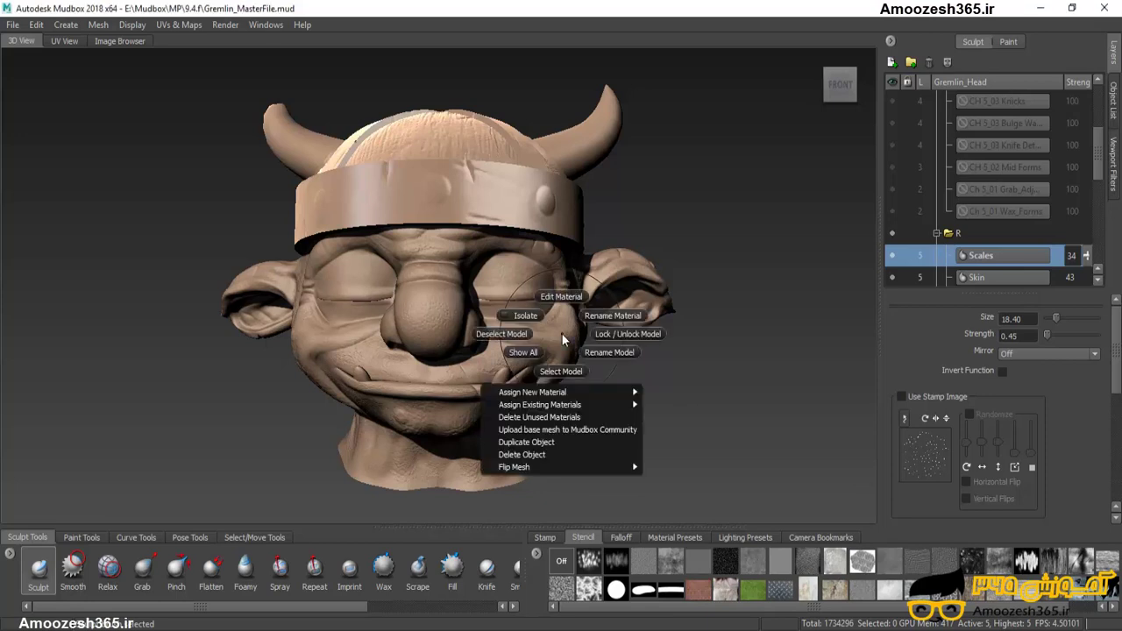
left_click(526, 315)
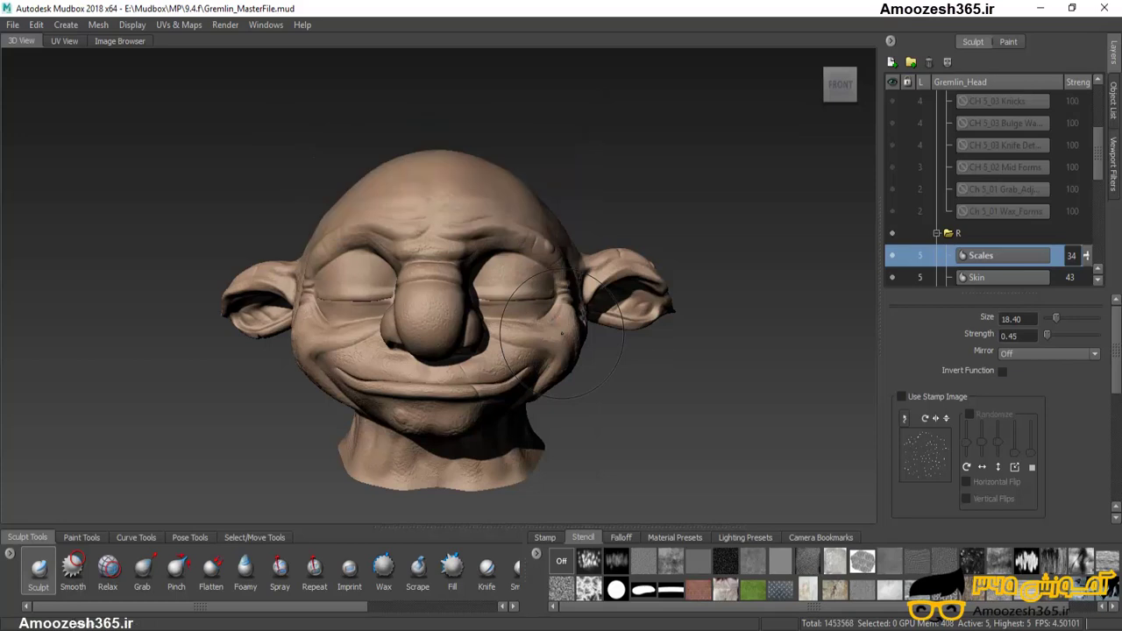
left_click(998, 41)
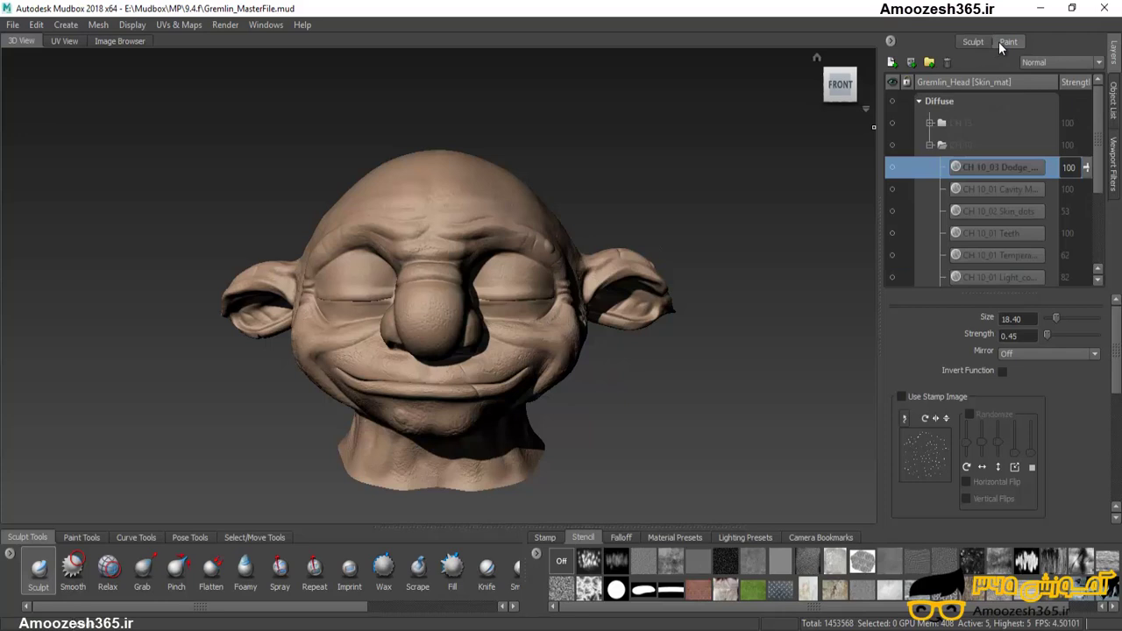
left_click(891, 62)
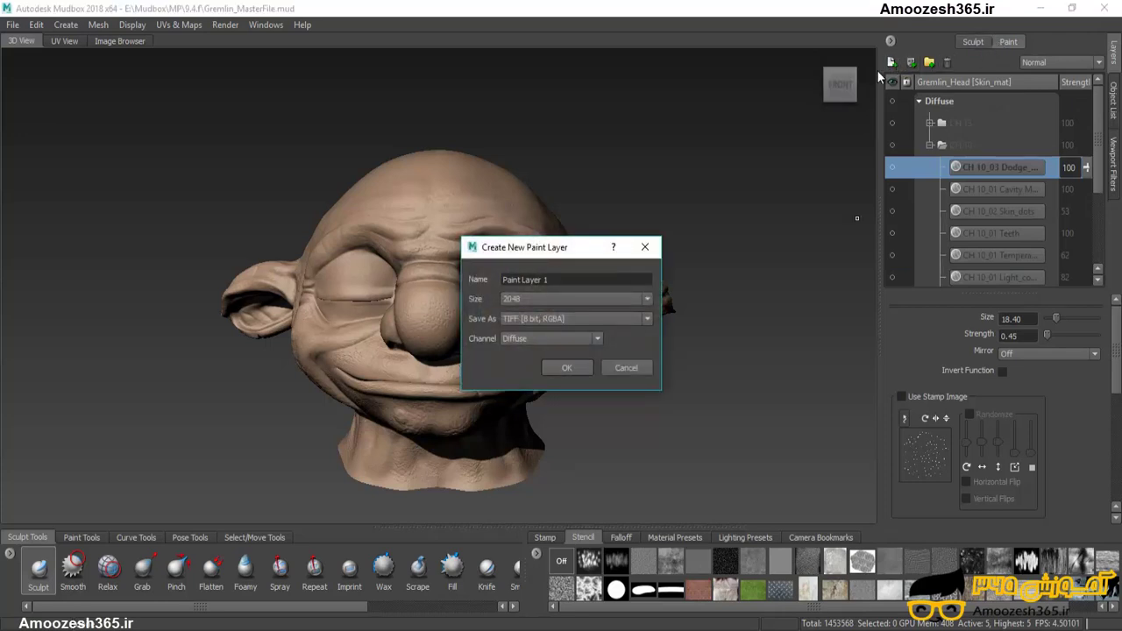
left_click(614, 279)
key("ctrl+a")
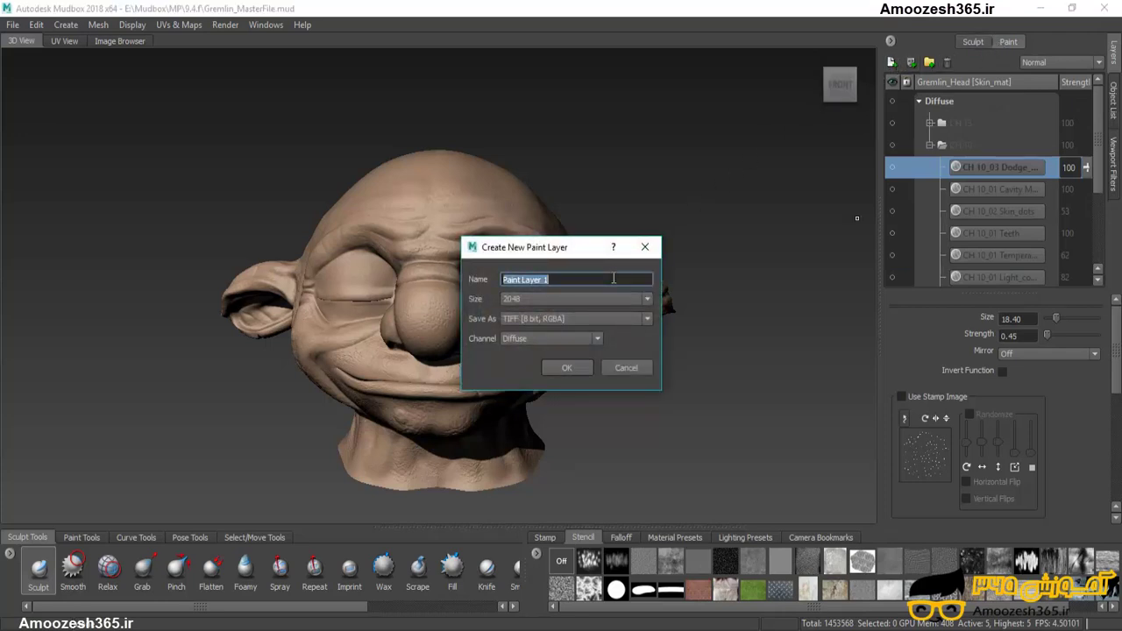
type("Base")
left_click(567, 368)
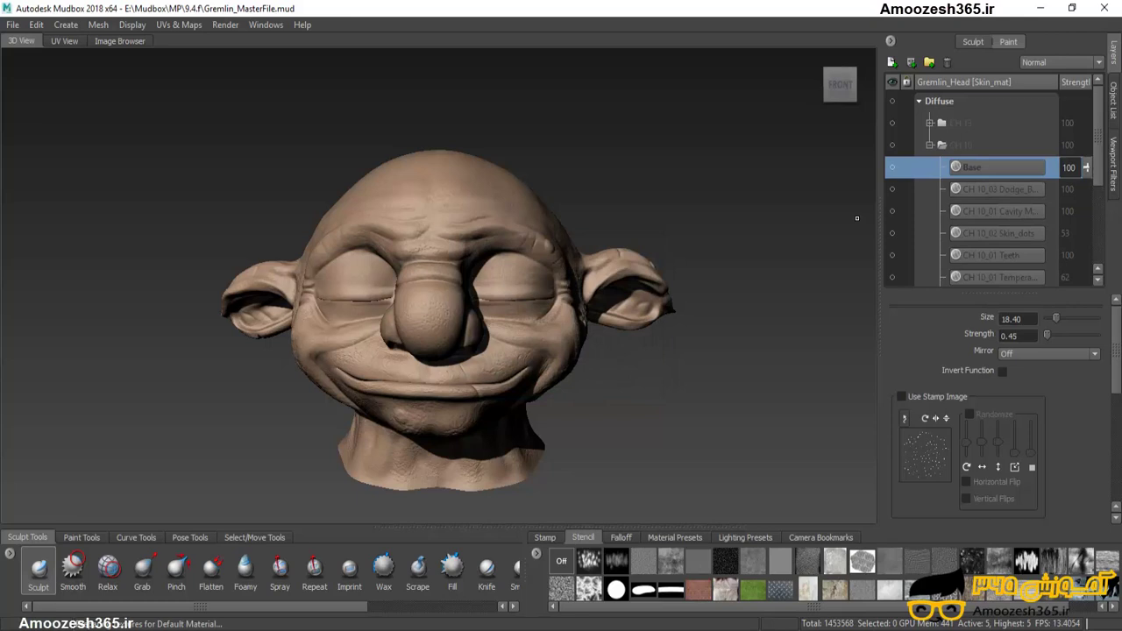
- Move the Base layer above the folders in the Diffuse group and turn on its visibility
left_click_drag(962, 173, 956, 120)
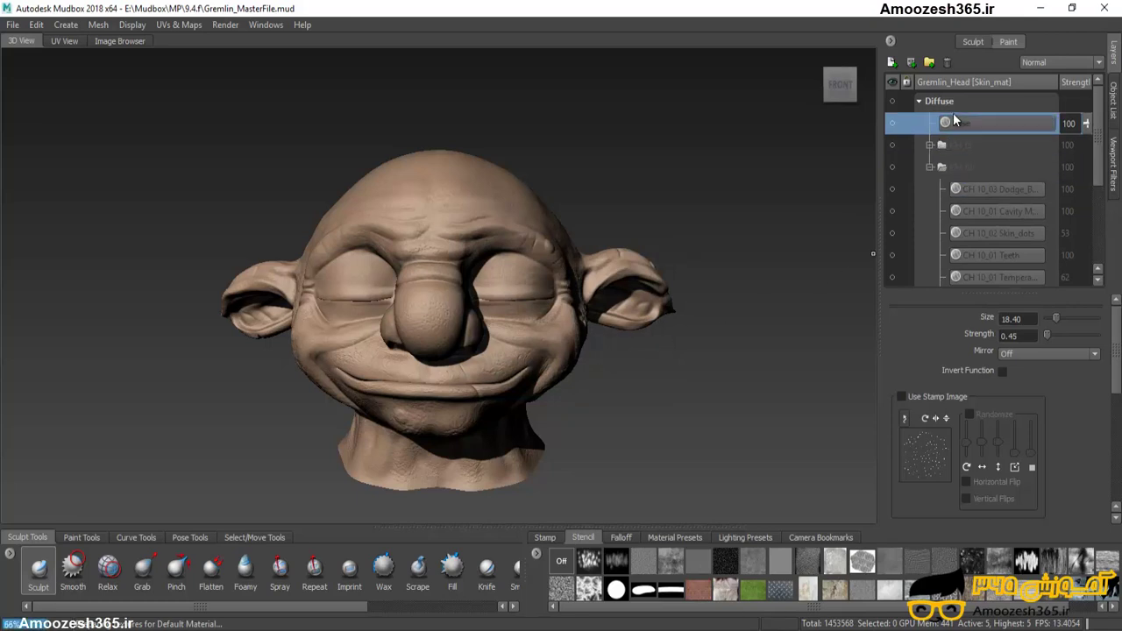
left_click(893, 122)
- Activate the Paint Brush and paint a white test stroke from the brow down over the nose
left_click(83, 537)
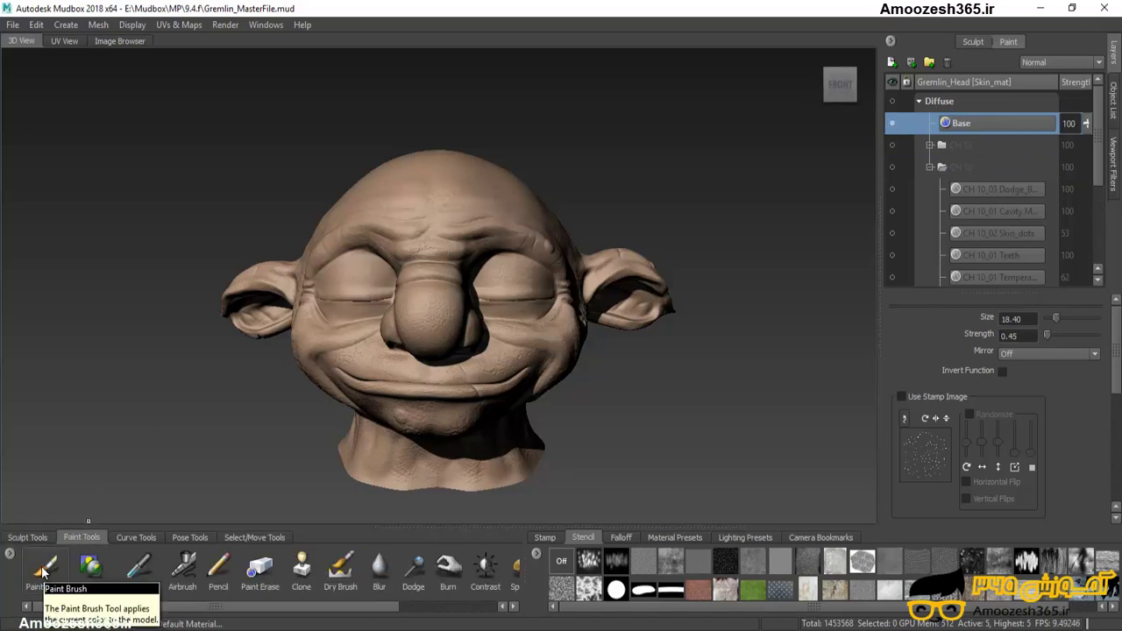
left_click(41, 566)
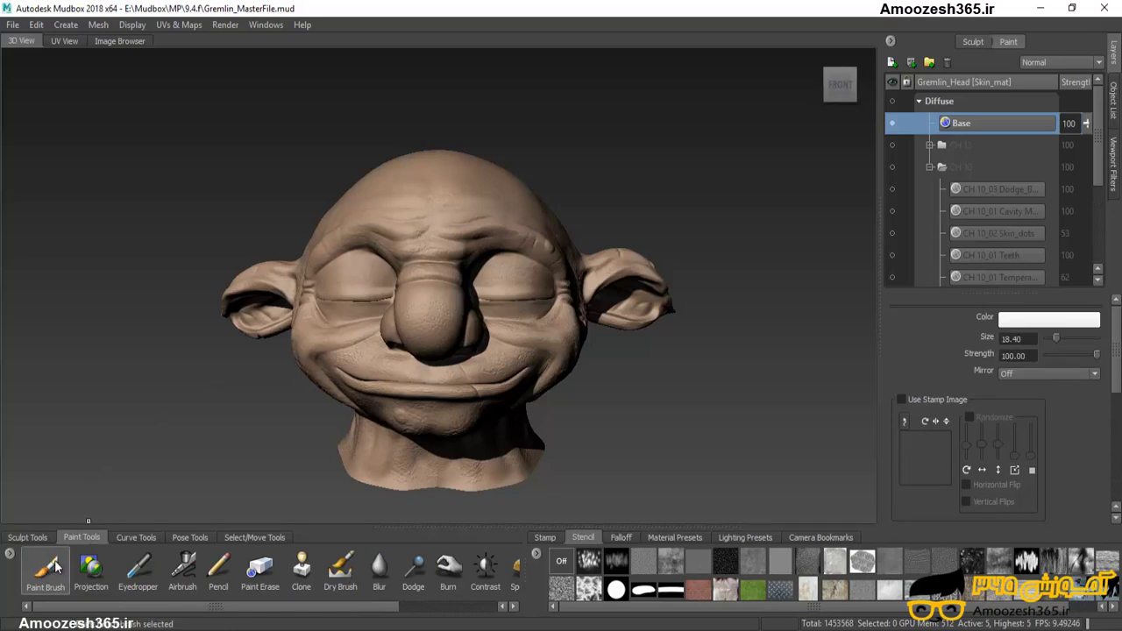
mouse_move(407, 259)
left_mouse_down()
mouse_move(448, 287)
mouse_move(411, 340)
left_mouse_up()
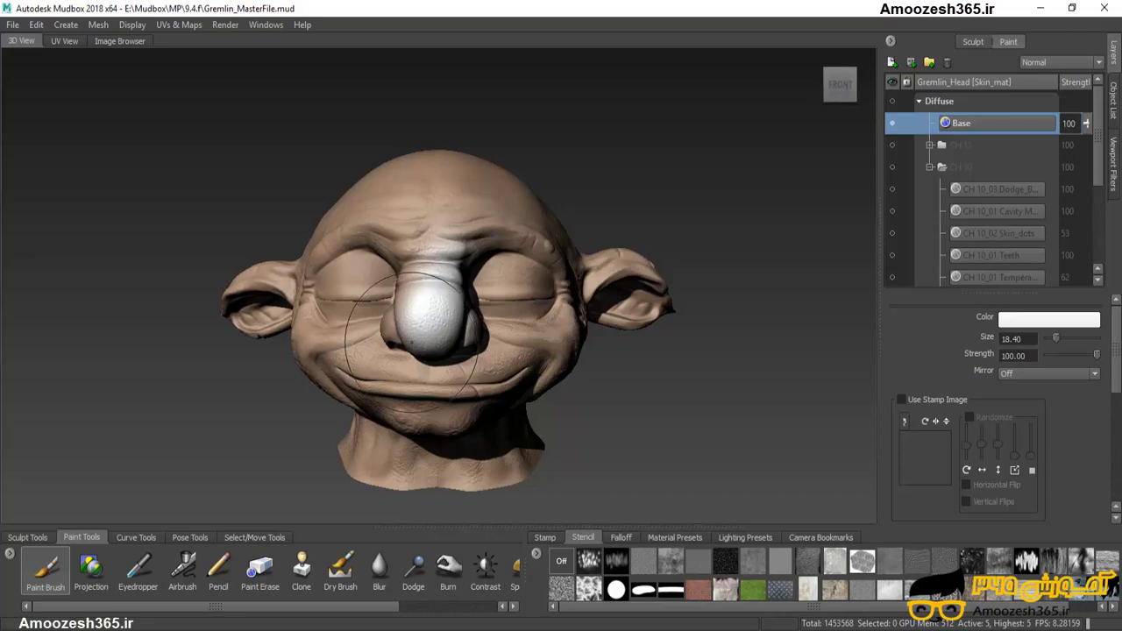
- Examine the brush colour chooser's Spectrum, Image and Blend pickers, its RGB and HSV numeric inputs, and its colour palettes
left_click(1023, 324)
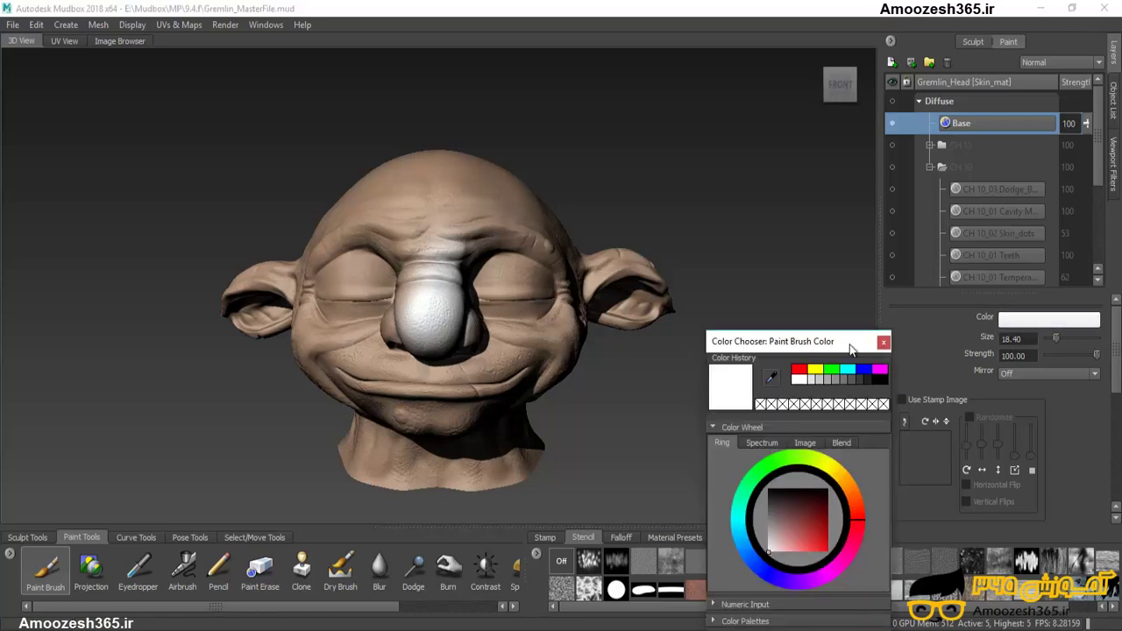
left_click_drag(850, 344, 840, 243)
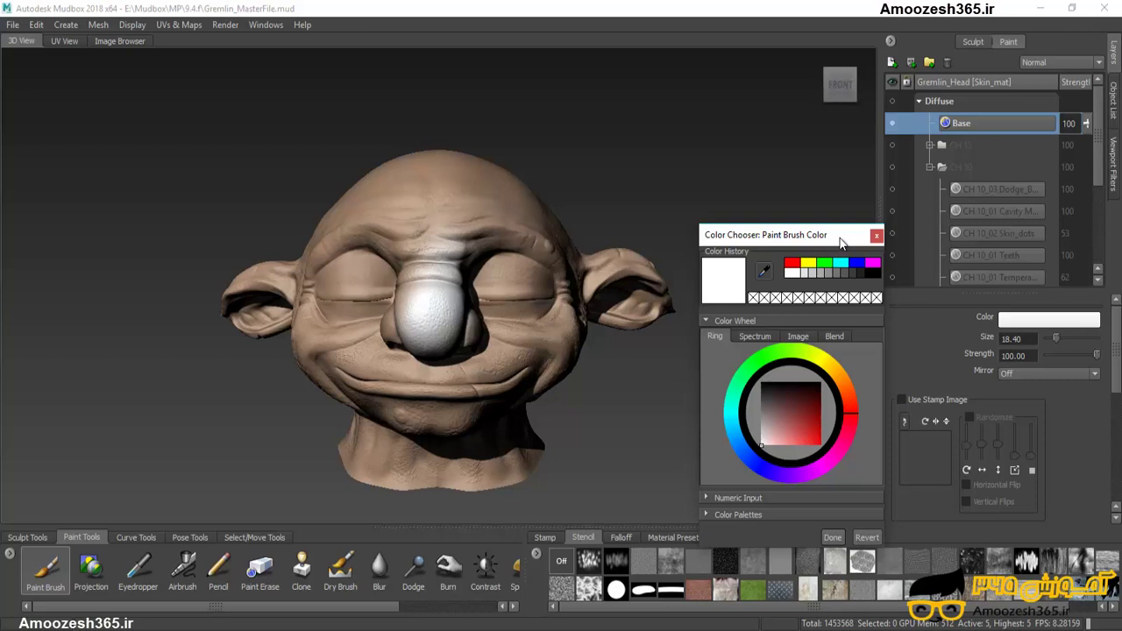
left_click(742, 337)
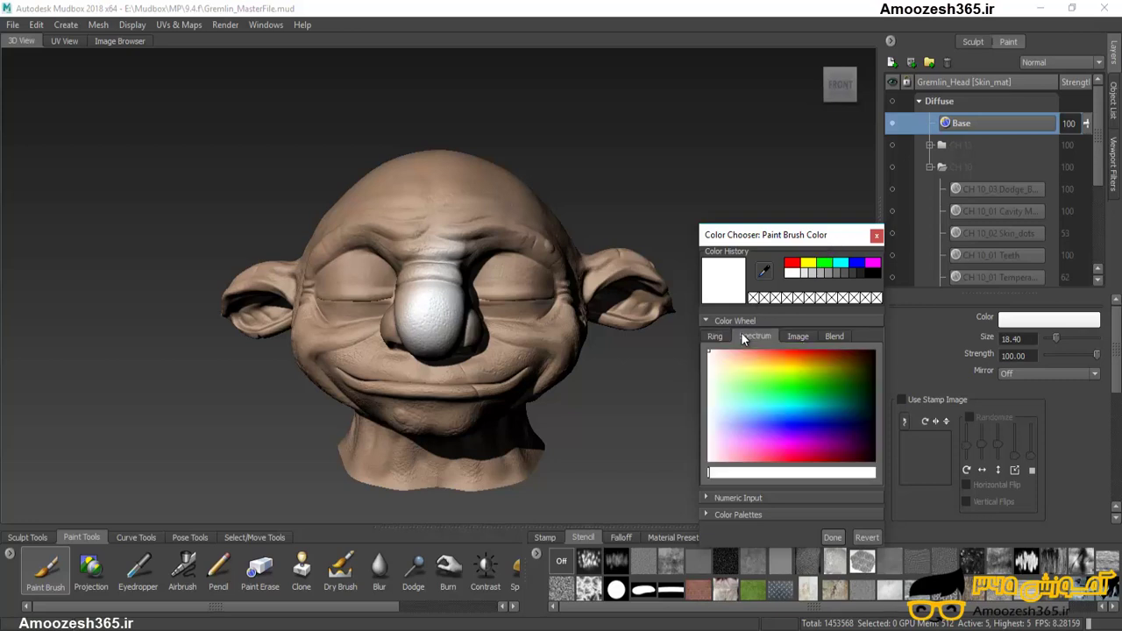
left_click(793, 337)
left_click(828, 339)
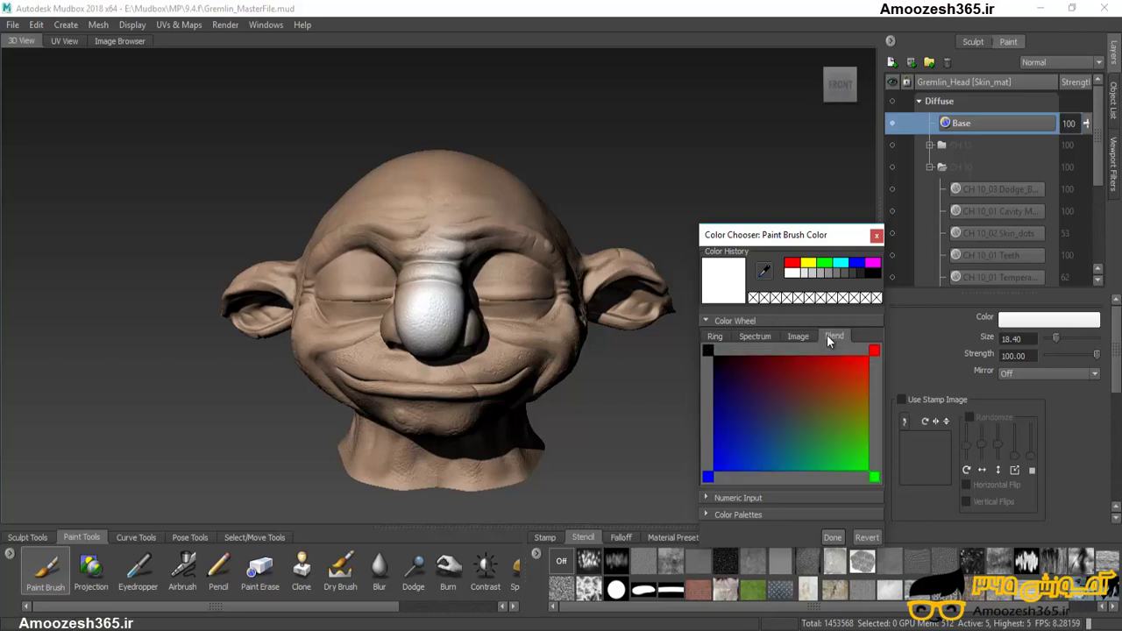
left_click(706, 496)
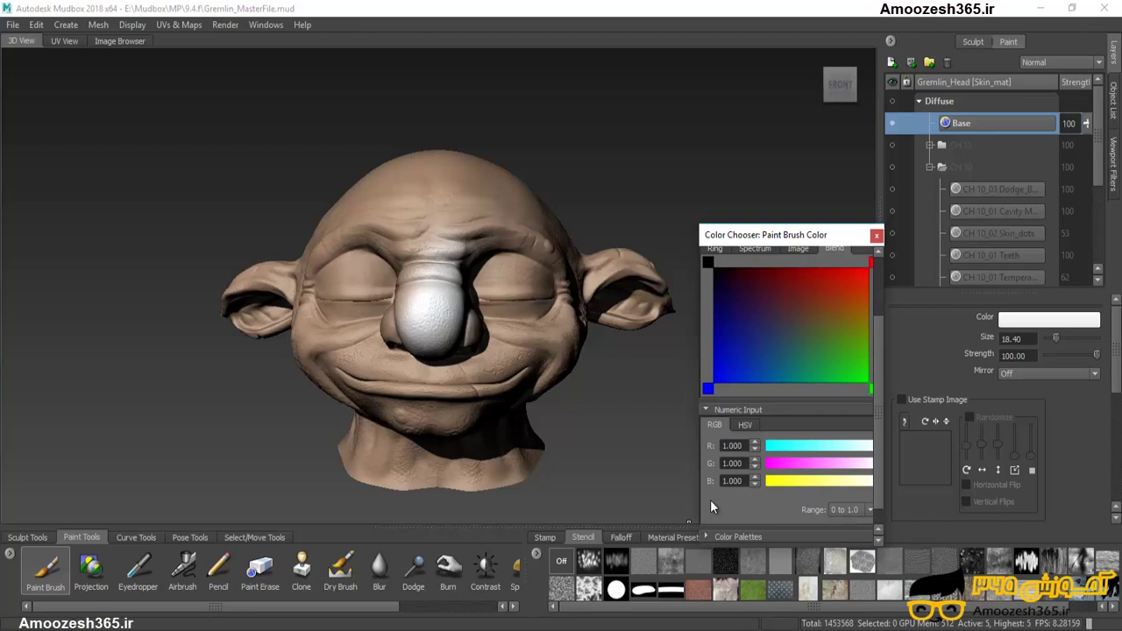
left_click(745, 426)
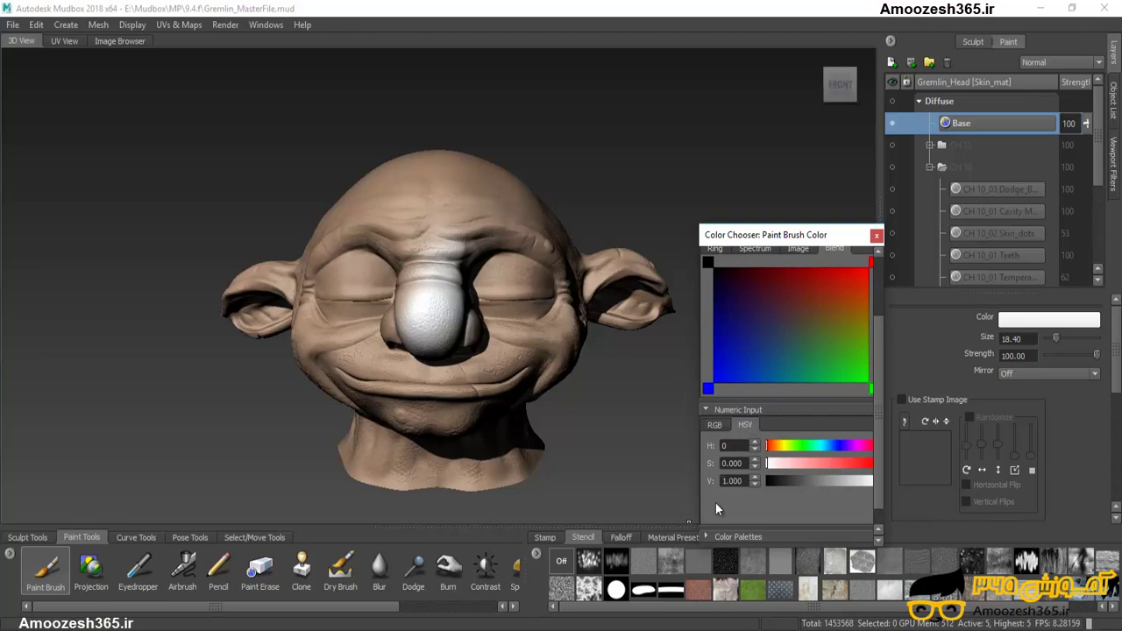
left_click(705, 533)
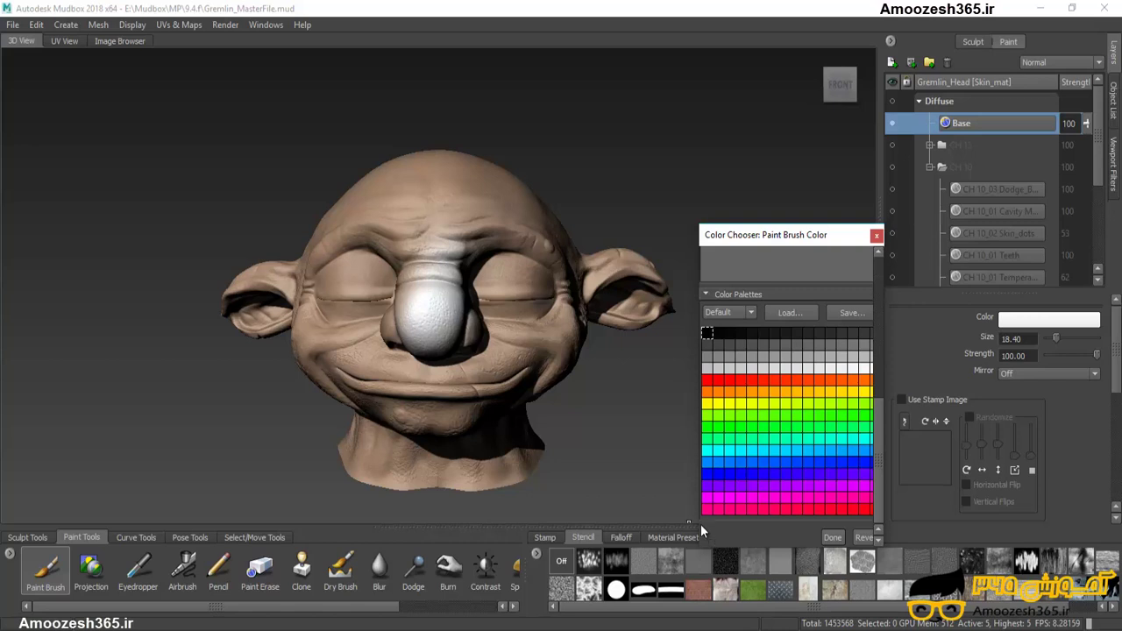
left_click(709, 296)
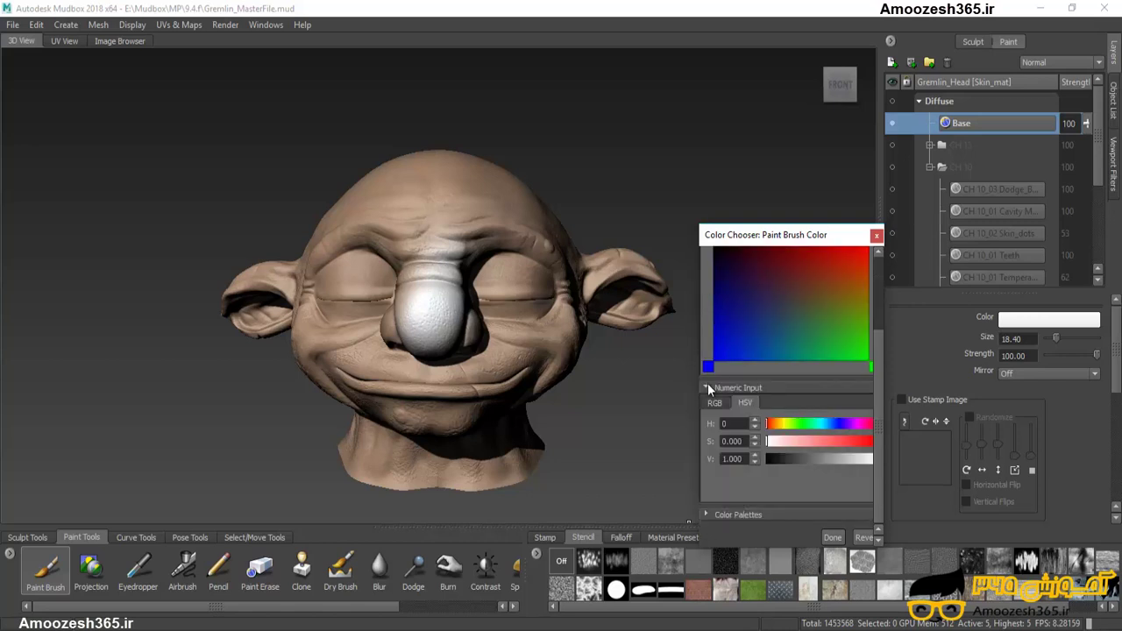
left_click(708, 386)
- Set the Paint Brush colour to a dark olive using the Ring colour wheel and accept it
left_click(714, 337)
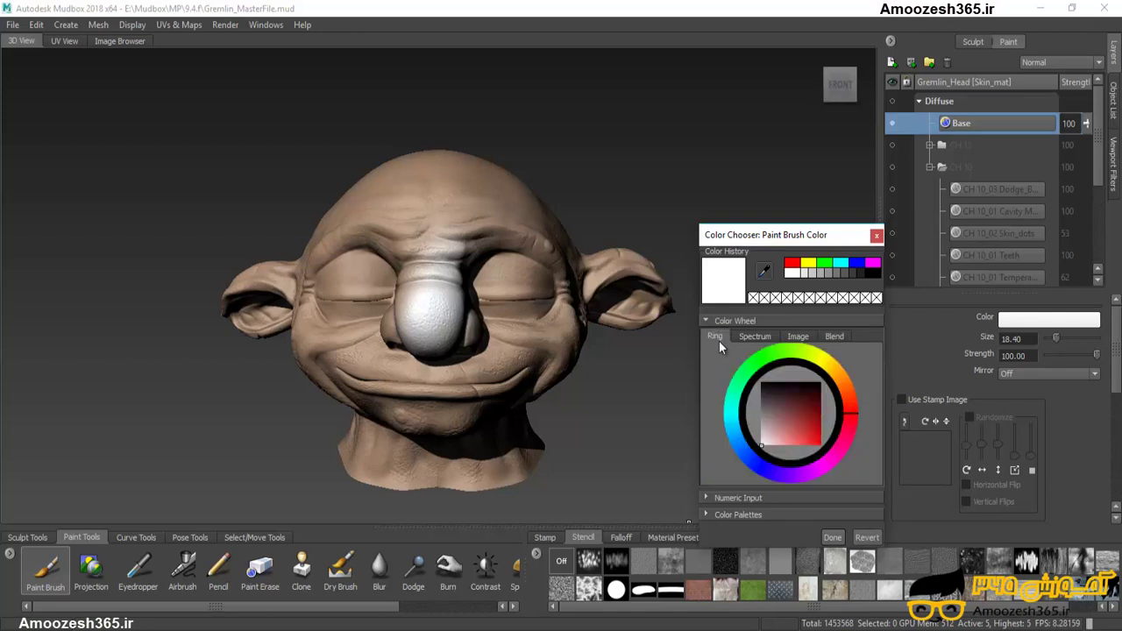
mouse_move(850, 413)
left_mouse_down()
mouse_move(835, 373)
mouse_move(802, 395)
left_mouse_up()
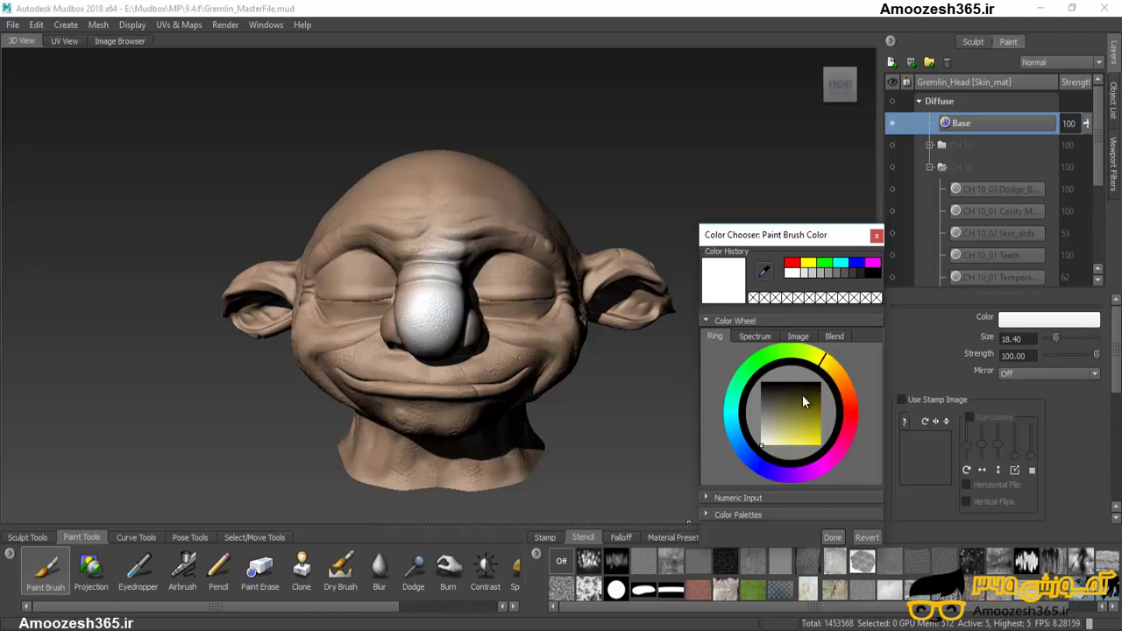
left_click_drag(771, 436, 797, 399)
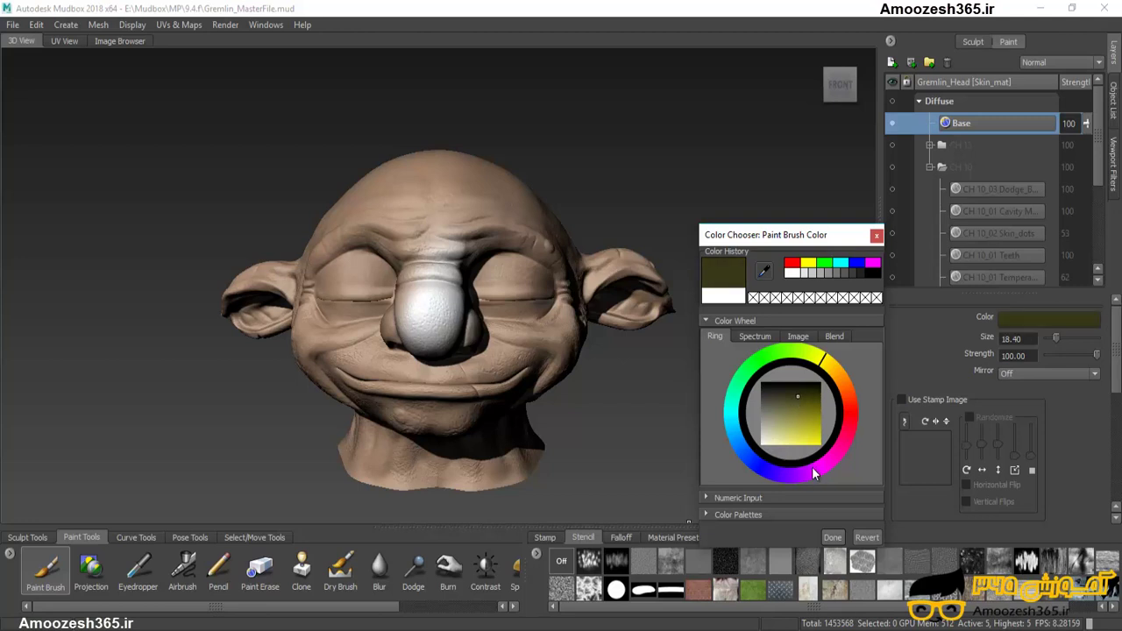
left_click(831, 537)
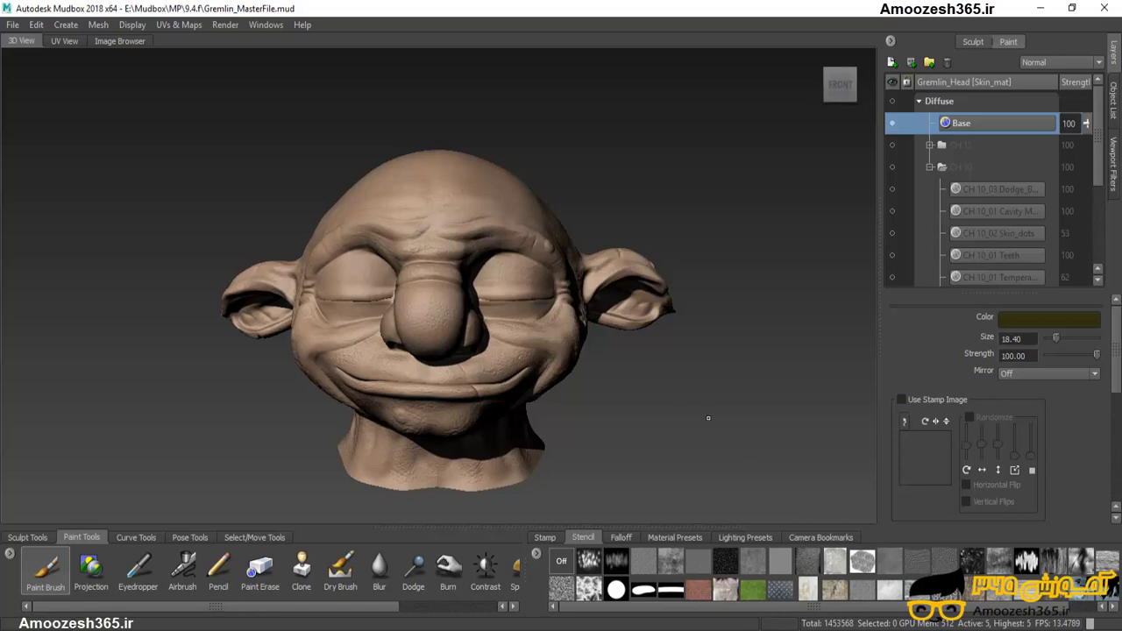
- Paint an olive test stroke from forehead to chin and flood the whole Base layer with that colour
mouse_move(482, 203)
left_mouse_down()
mouse_move(422, 249)
mouse_move(399, 373)
left_mouse_up()
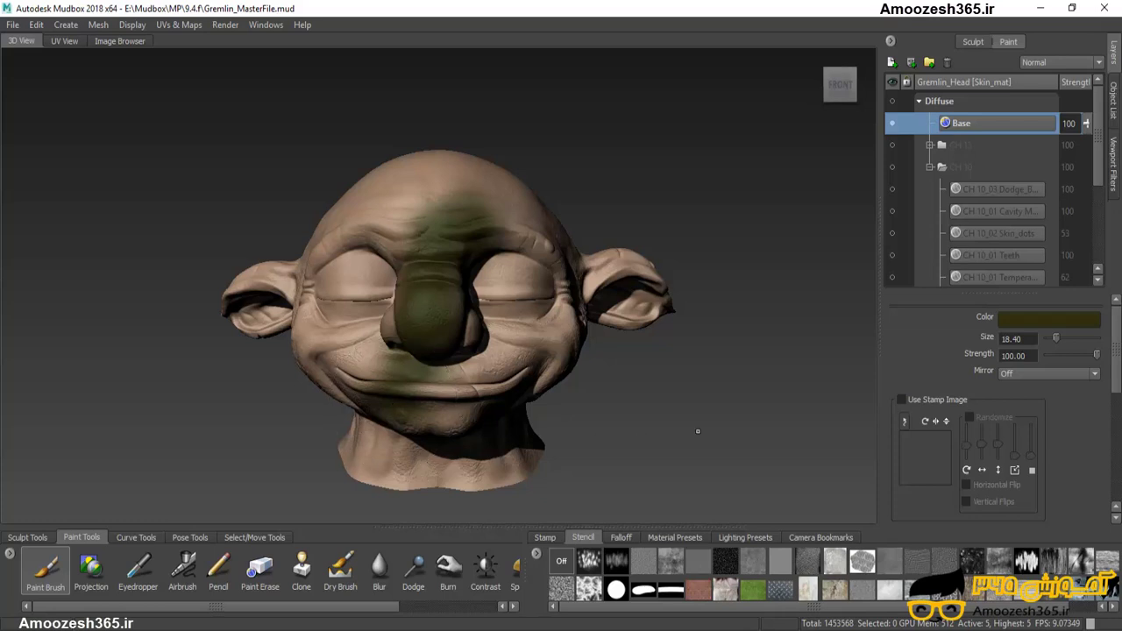
scroll(1067, 451, "down", 5)
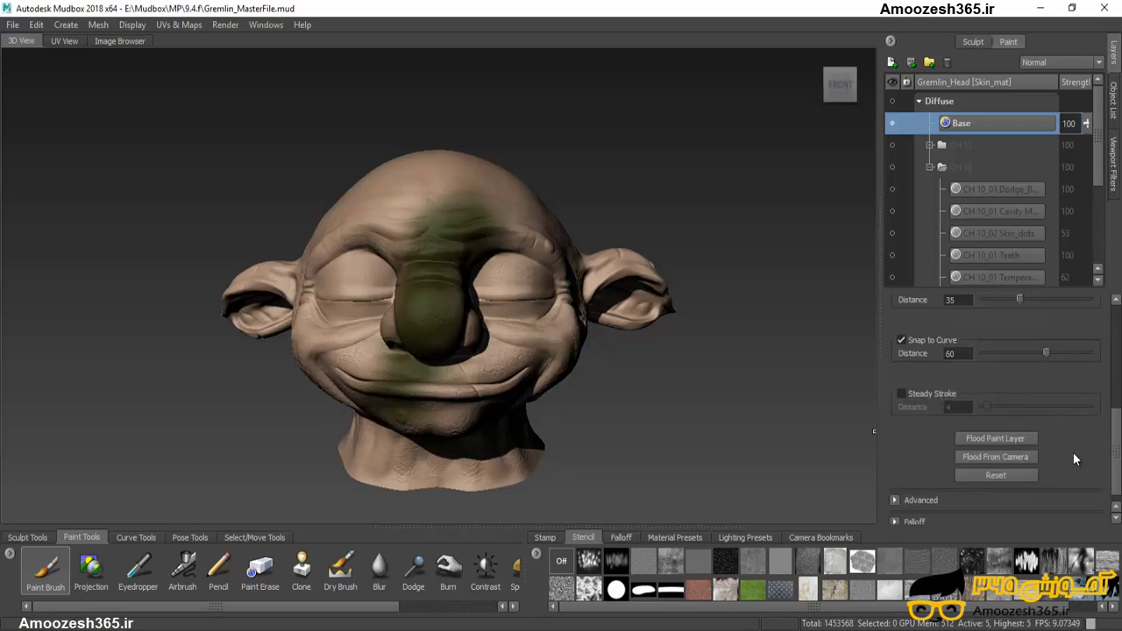
left_click(1027, 440)
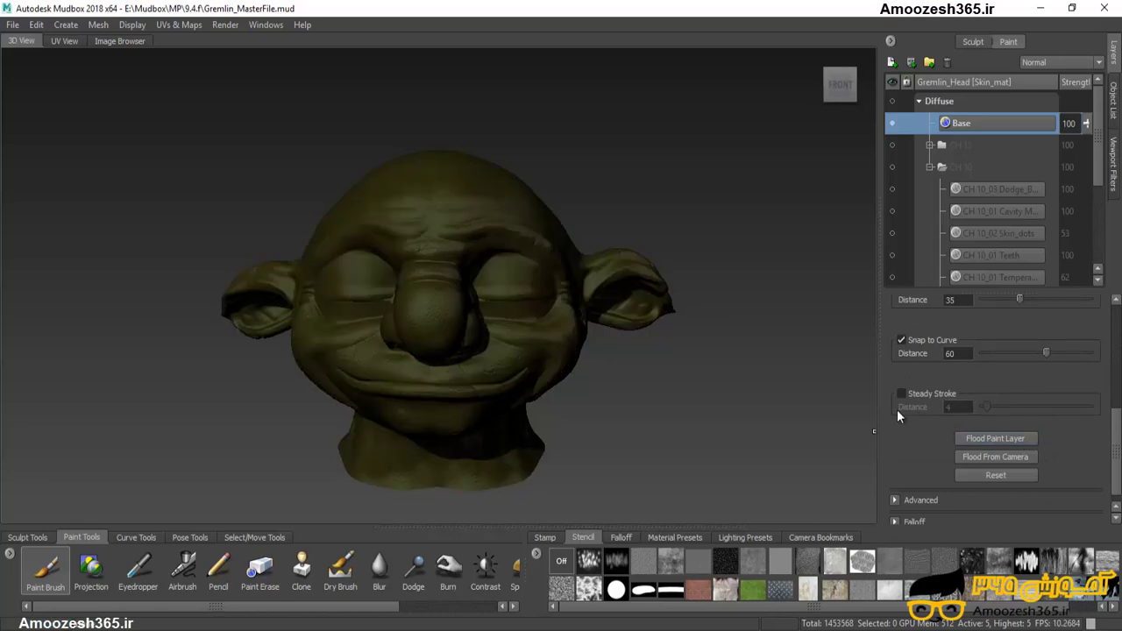
- Switch the viewport display of the head to Flat Lighting
left_click_drag(613, 351, 420, 350, "alt")
left_click_drag(524, 413, 764, 394, "alt")
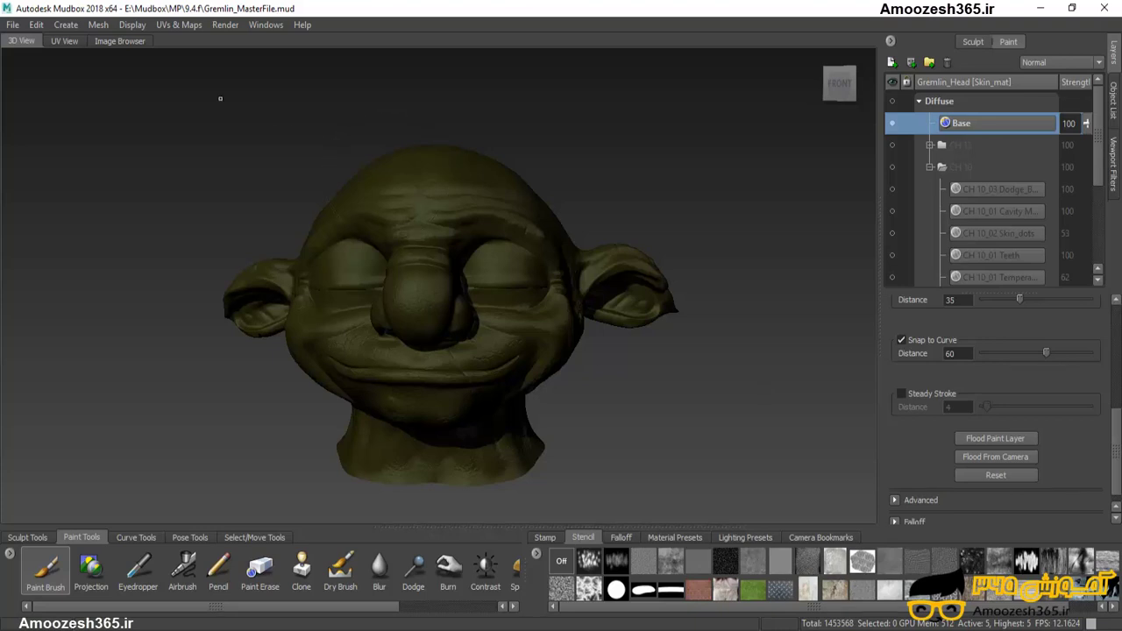
left_click(132, 26)
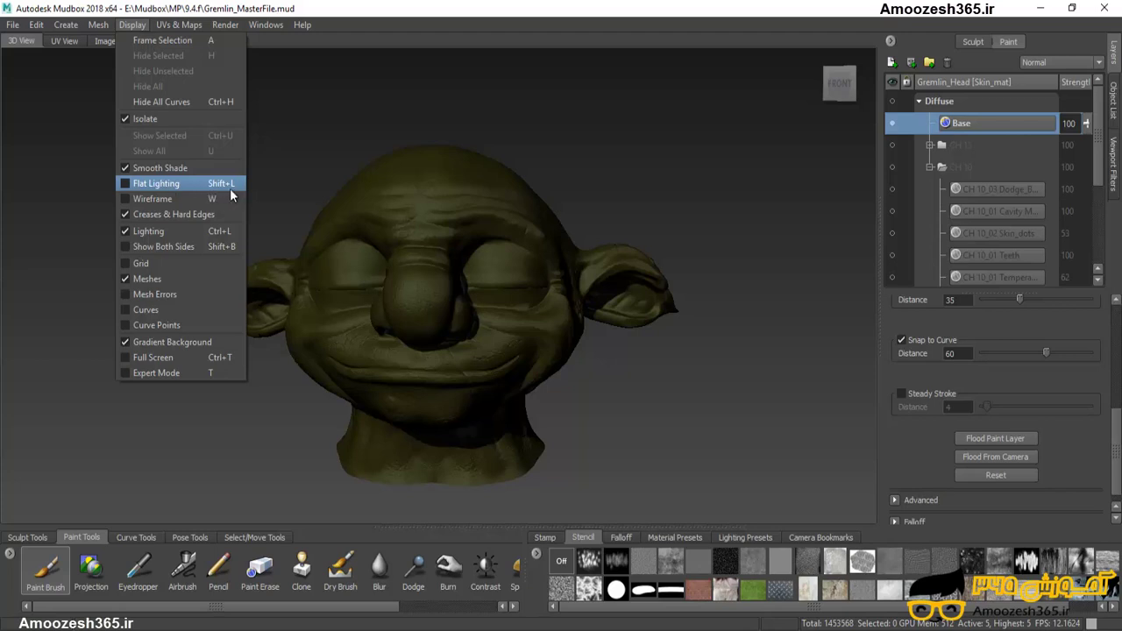
left_click(604, 362)
right_click(604, 362, "ctrl+shift")
right_click_drag(604, 362, 573, 345, "ctrl+shift")
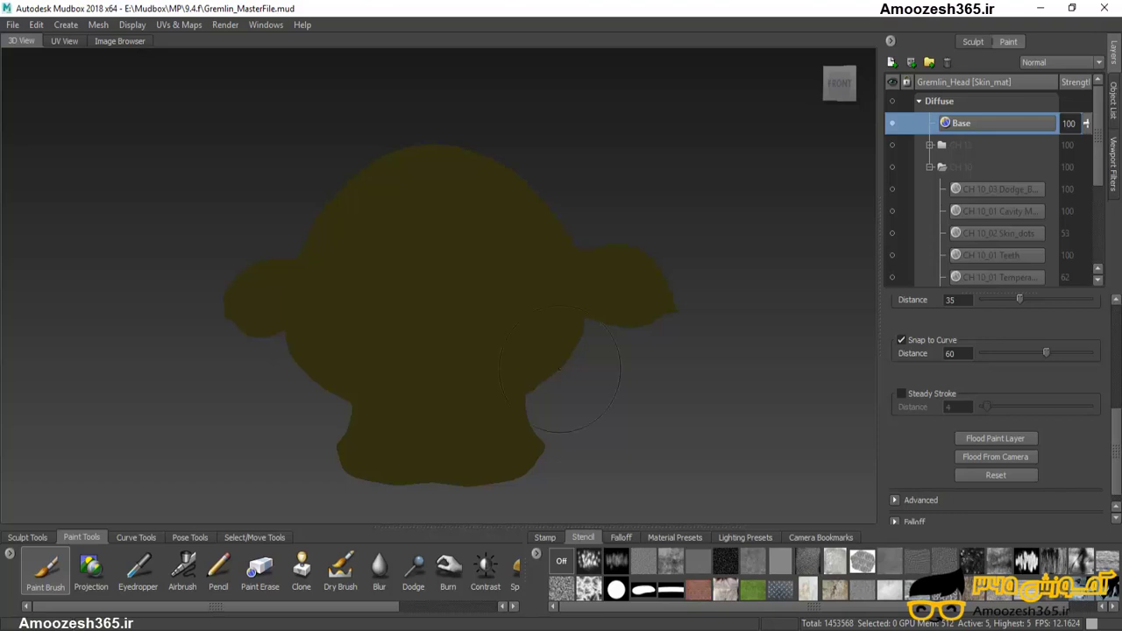
- Start a new texture map extraction with Ambient Occlusion Map enabled and its method set to Subdivision
left_click(179, 25)
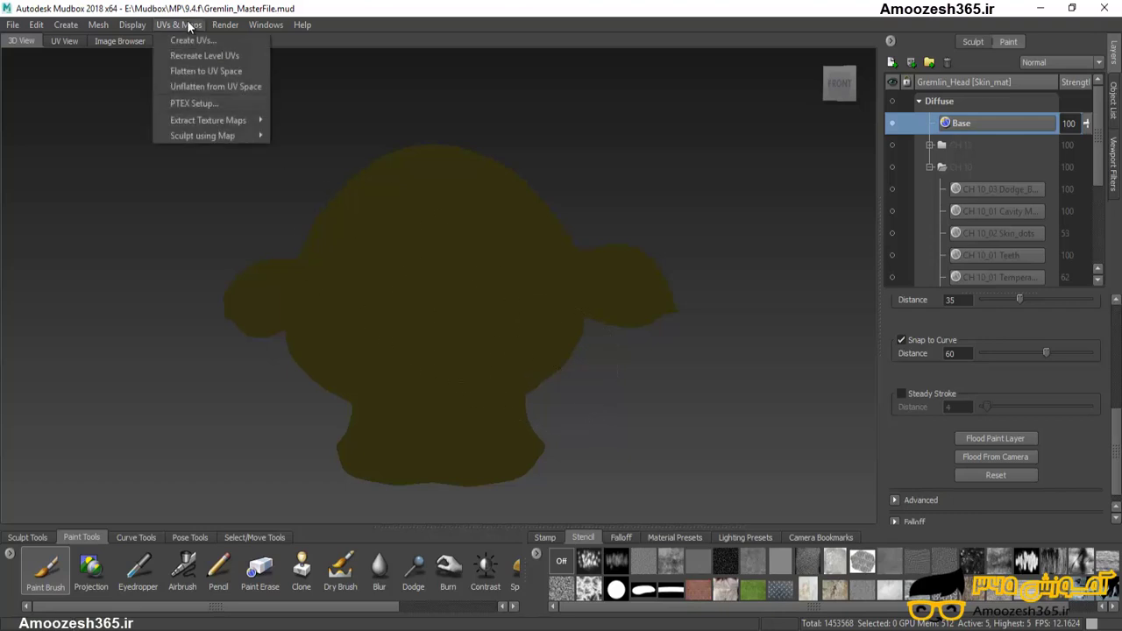
mouse_move(204, 121)
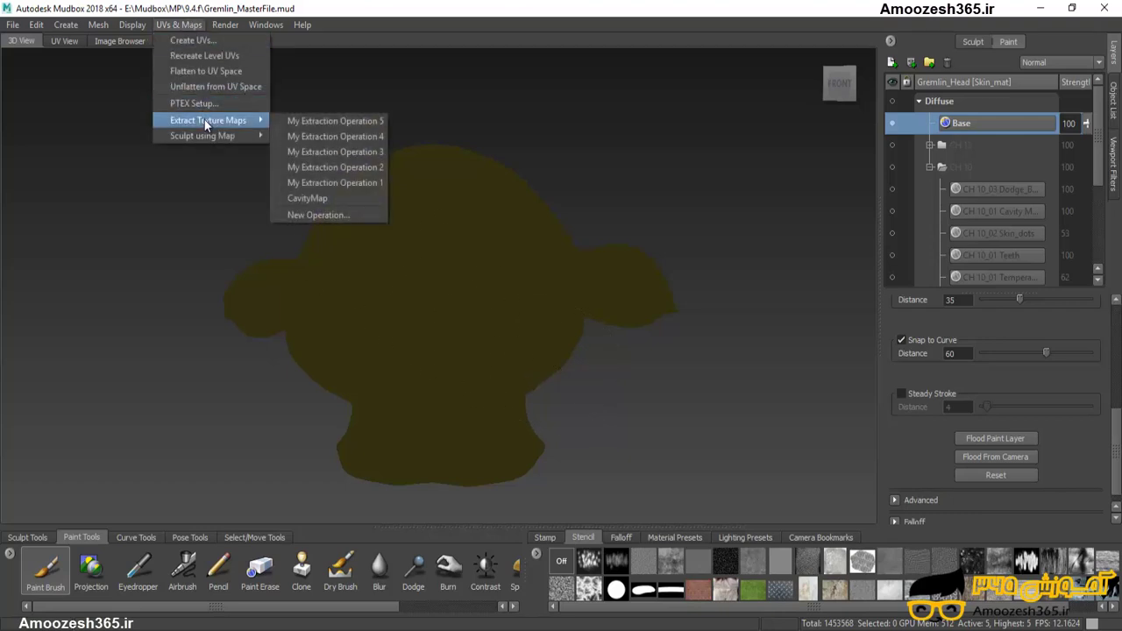
left_click(342, 215)
left_click_drag(551, 207, 465, 70)
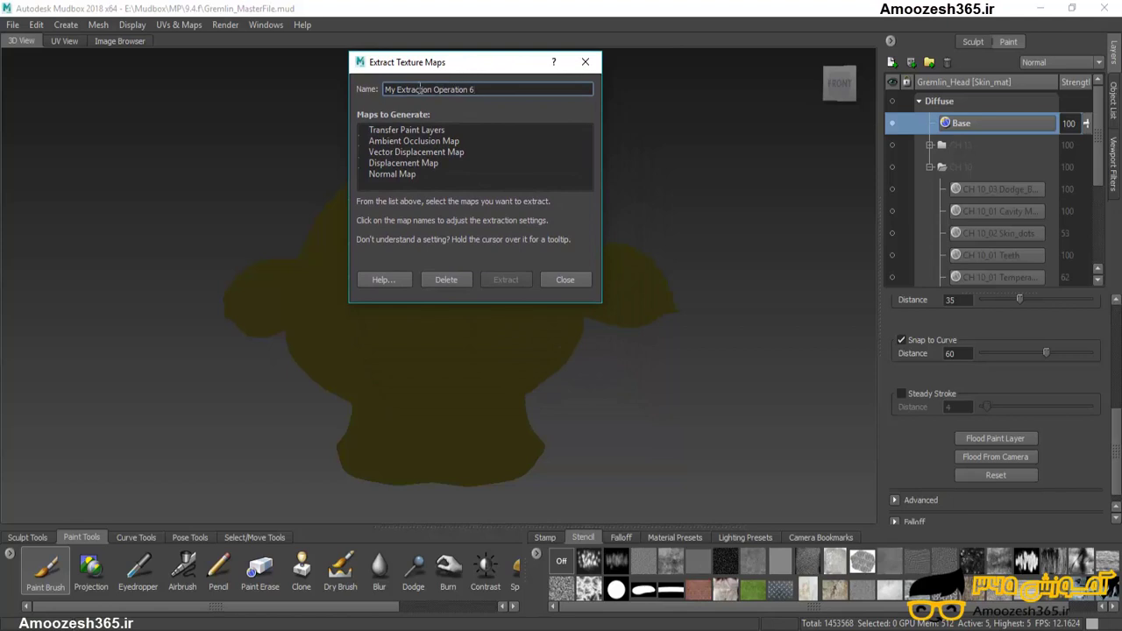
left_click(359, 142)
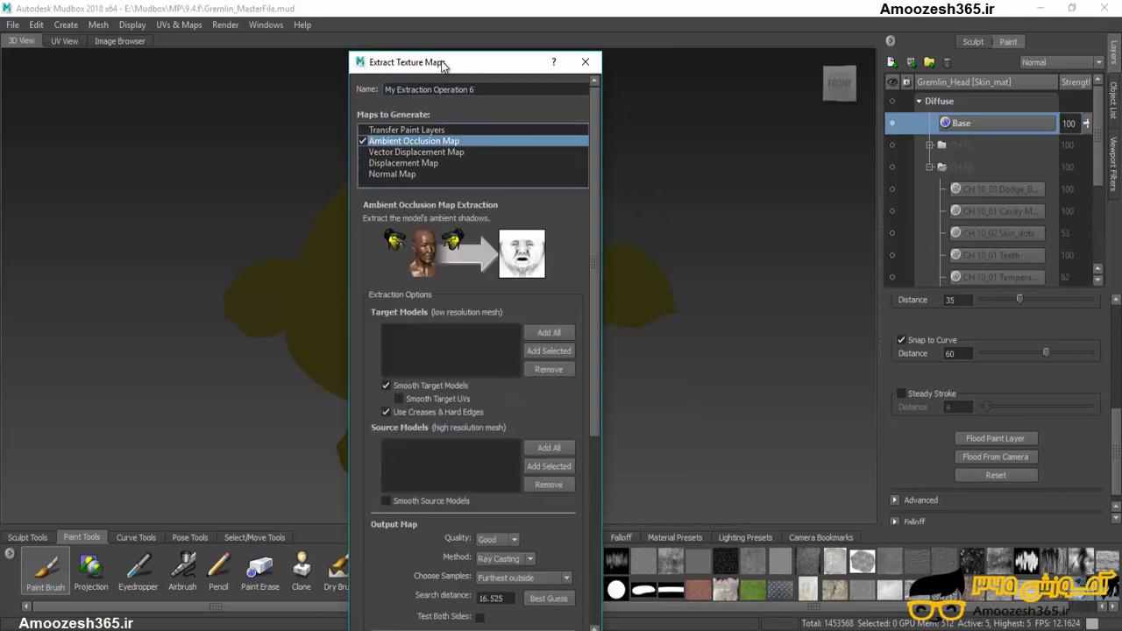
left_click_drag(444, 63, 443, 18)
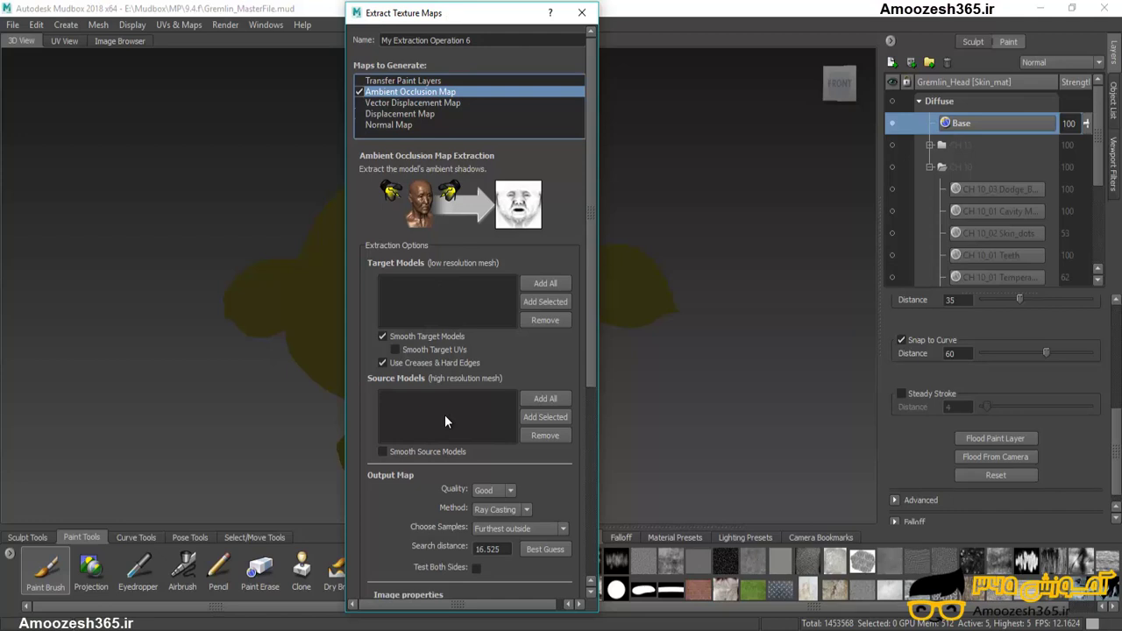
left_click(526, 507)
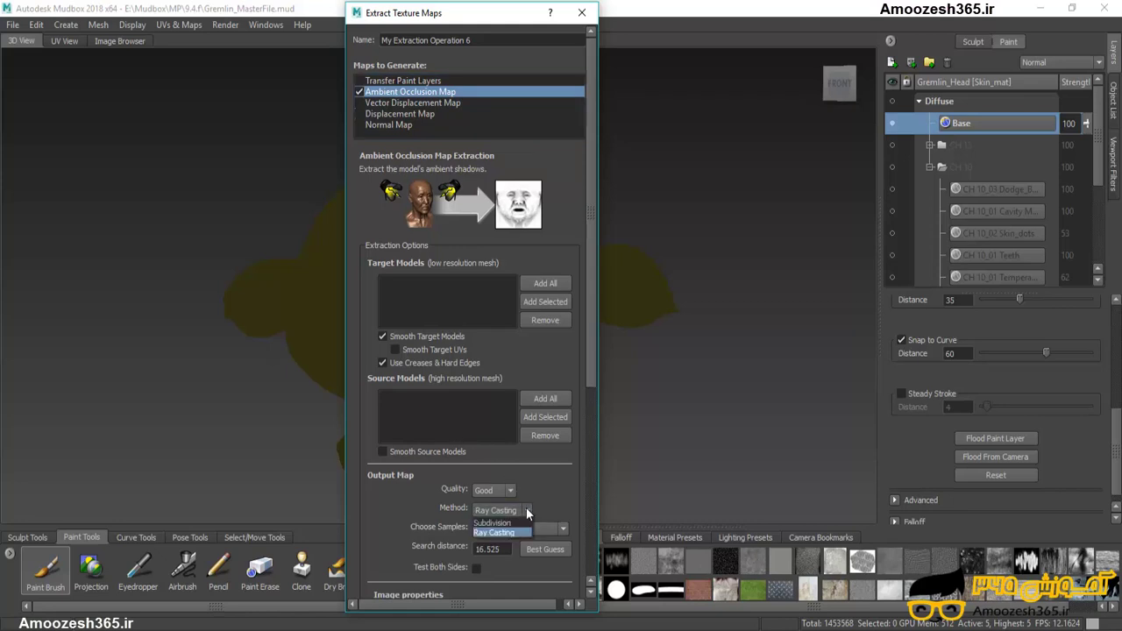
left_click(519, 524)
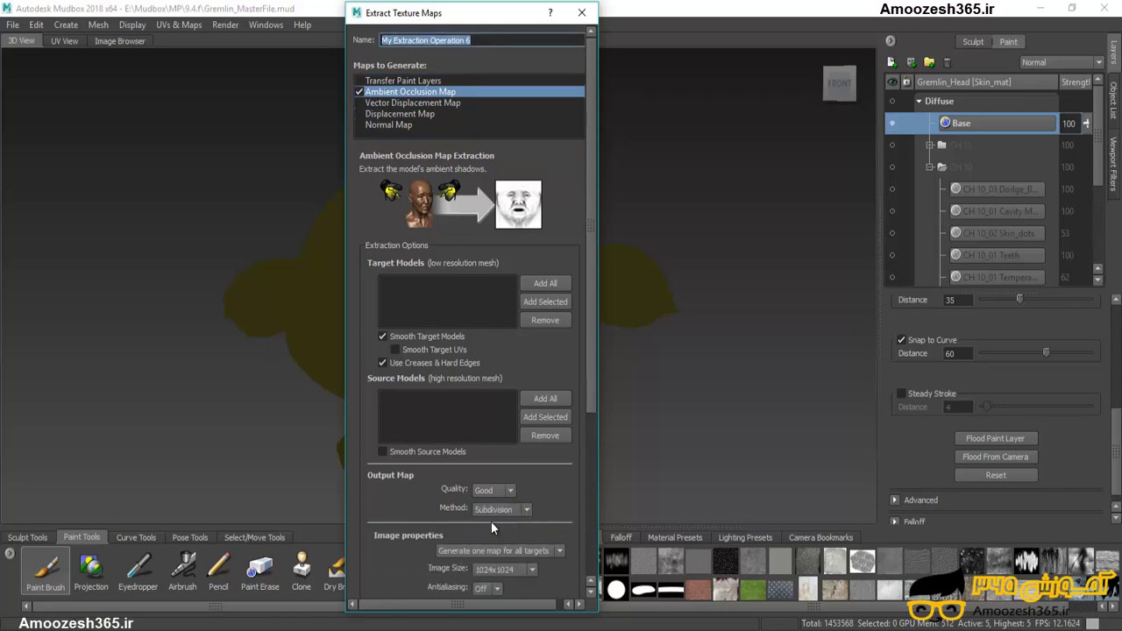
- Review the remaining output options of the ambient occlusion extraction and close its settings without extracting
scroll(545, 534, "down", 5)
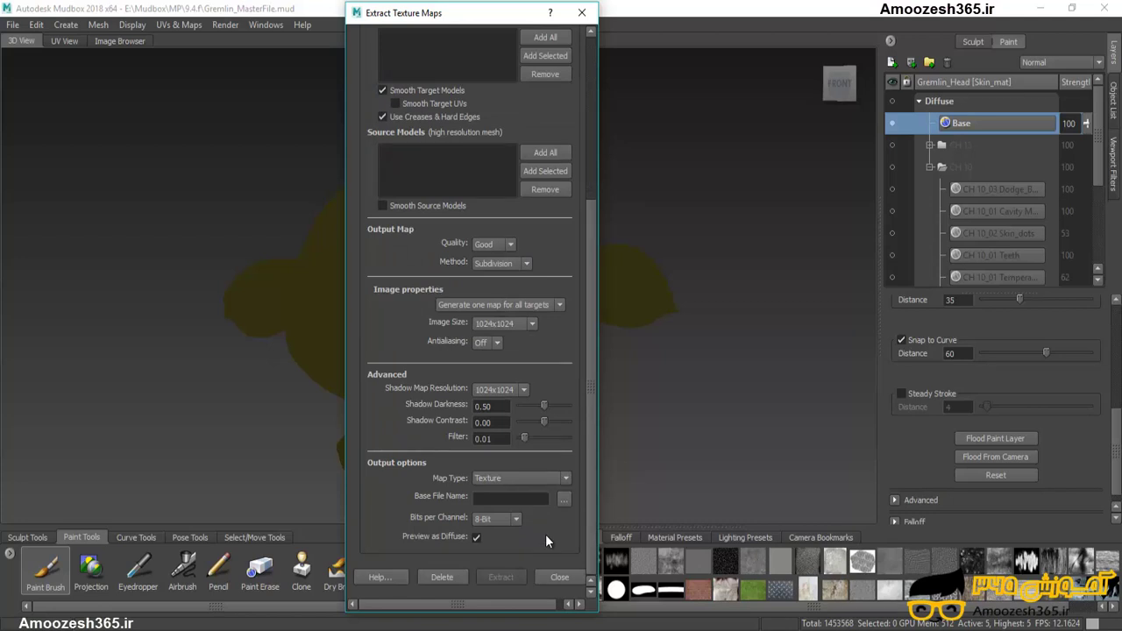
left_click(548, 575)
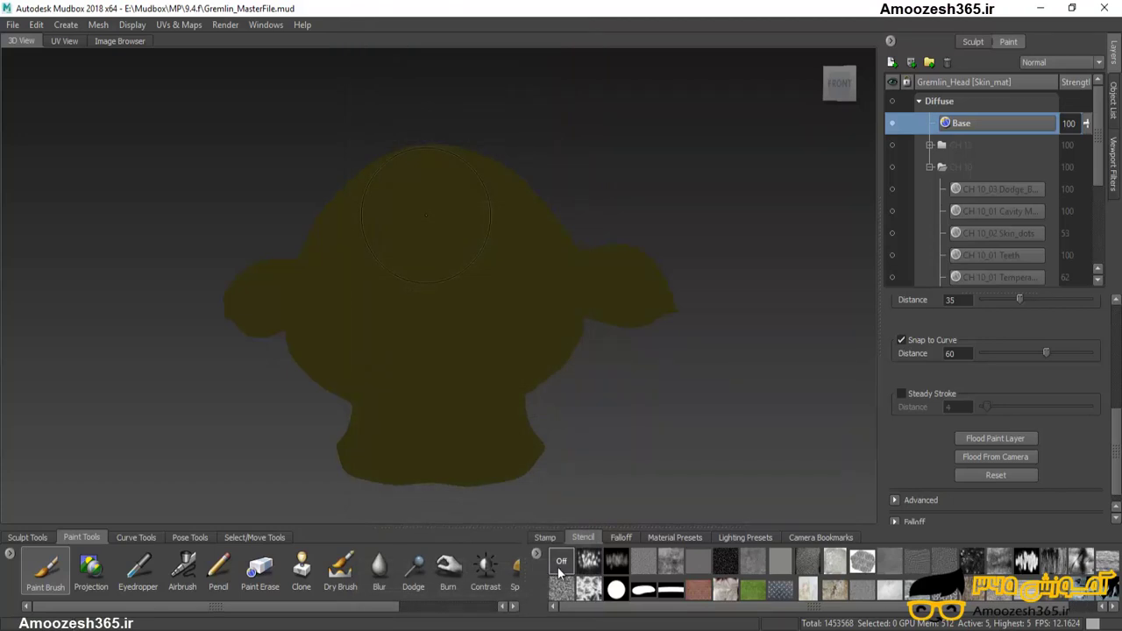
- Duplicate the CH 10_01 Cavity Map layer, move the copy above the Base layer and make it visible
right_click(960, 209)
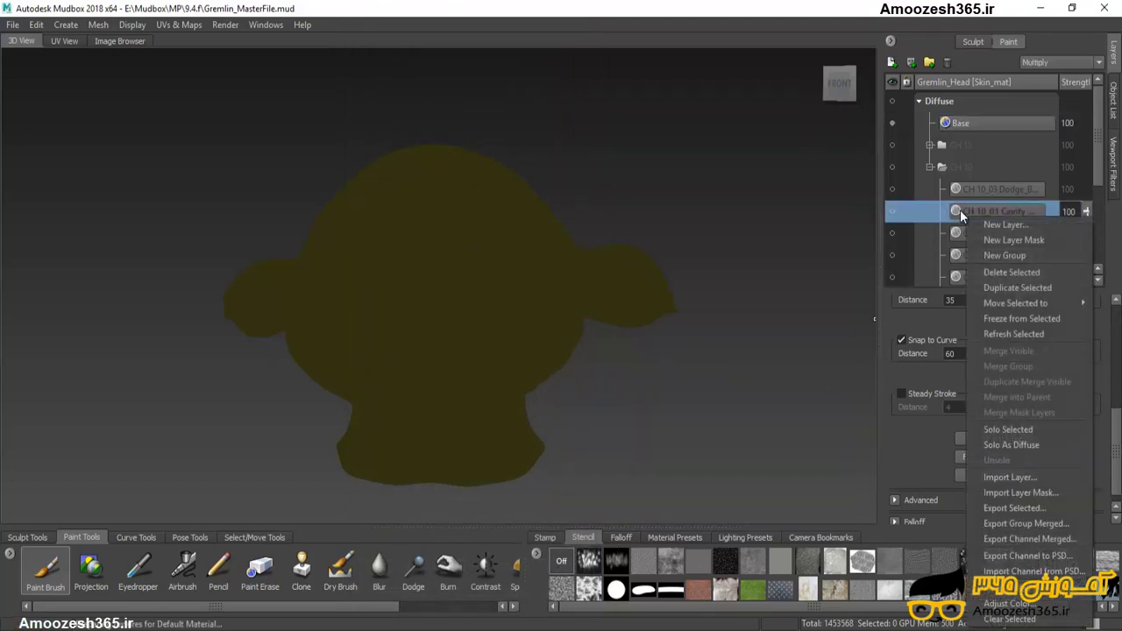
left_click(992, 283)
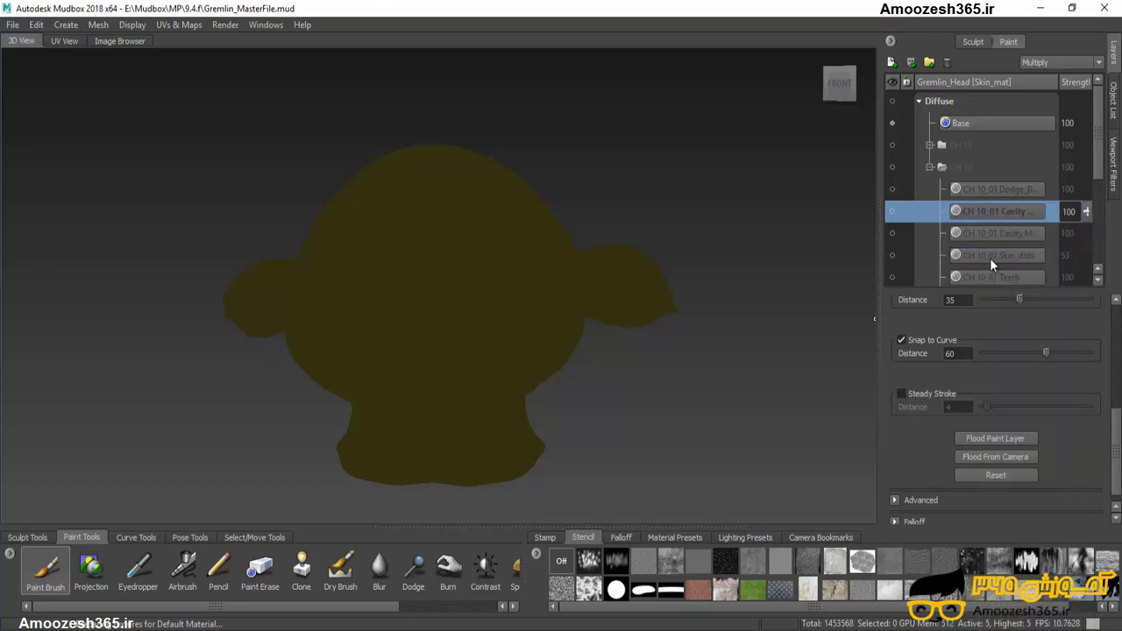
left_click_drag(980, 215, 981, 112)
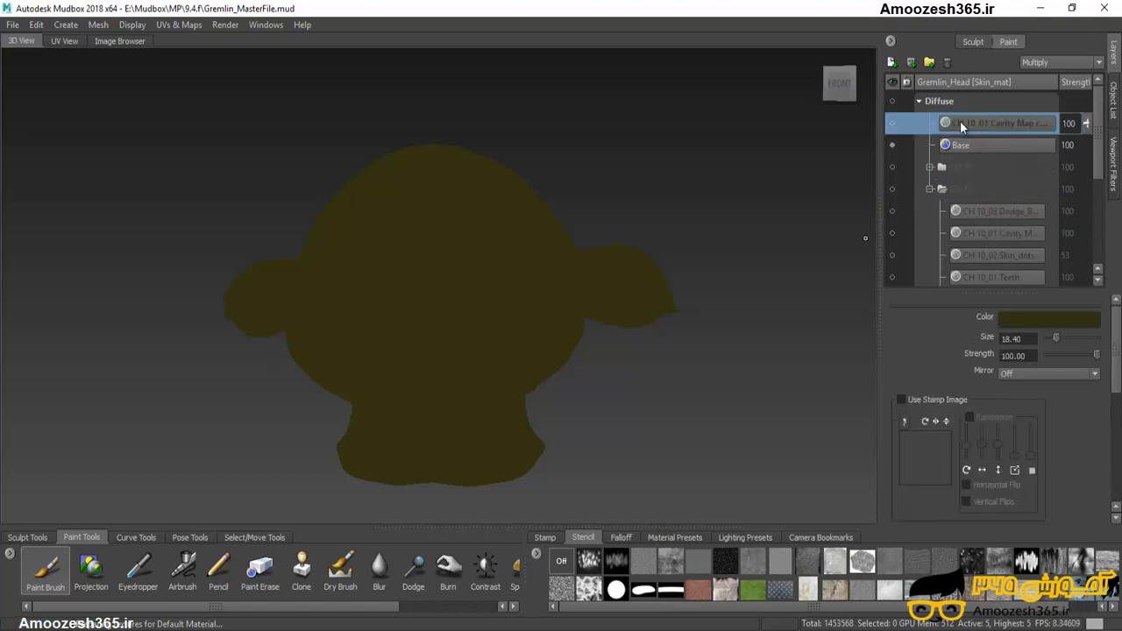
left_click(895, 125)
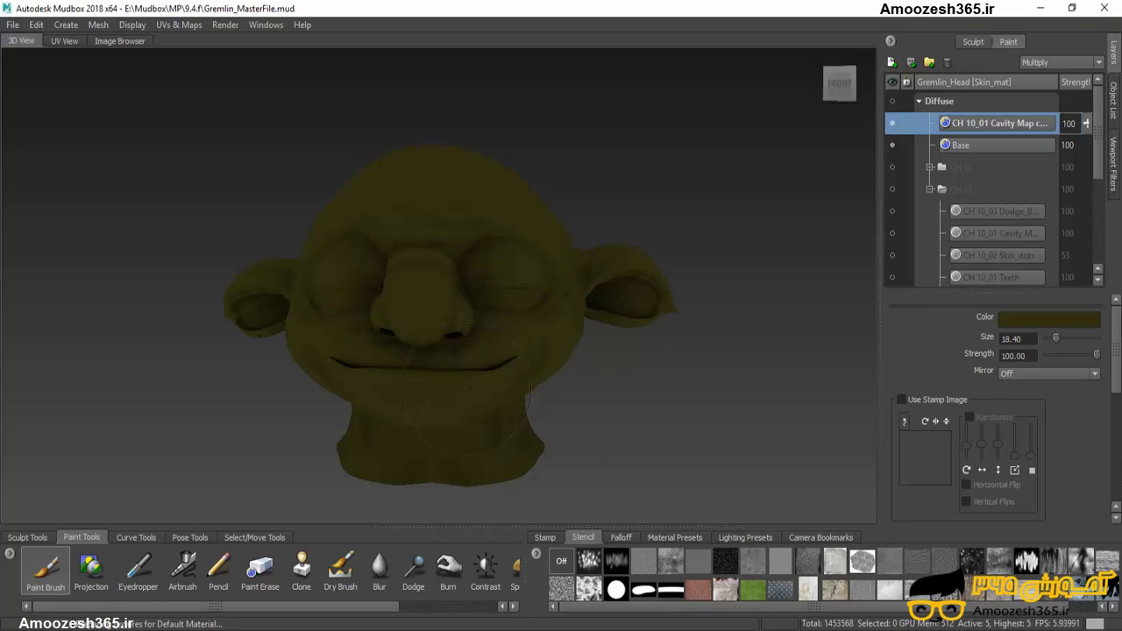
- Create a new 2048 paint layer in the Diffuse channel, saved as TIFF [8 bit, RGBA], accepting the video memory warning
left_click(891, 62)
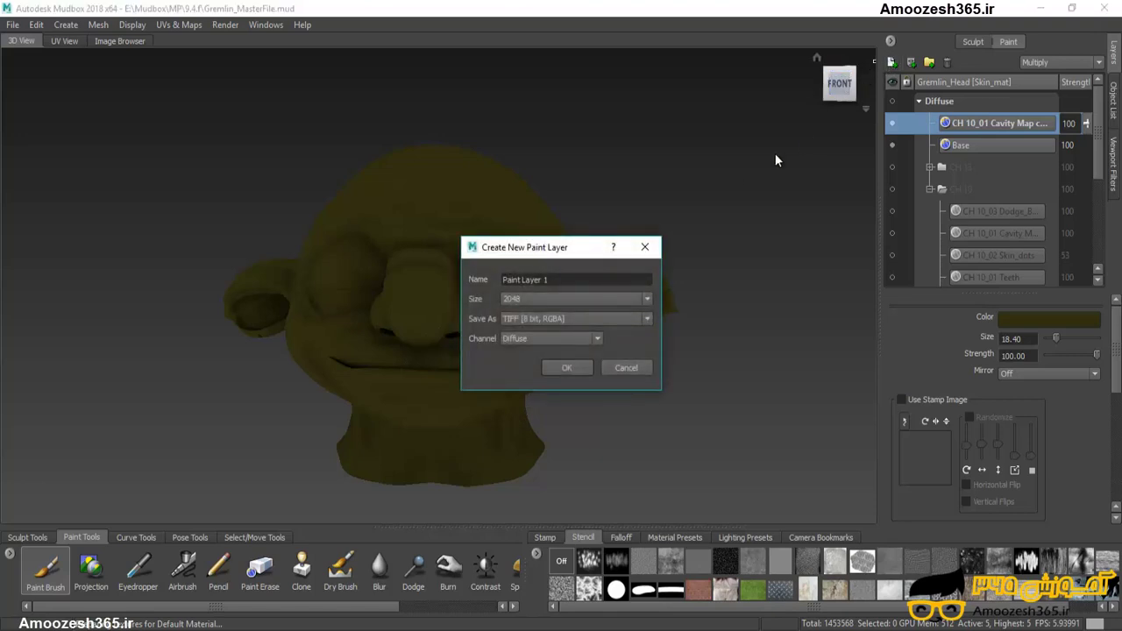
left_click(588, 366)
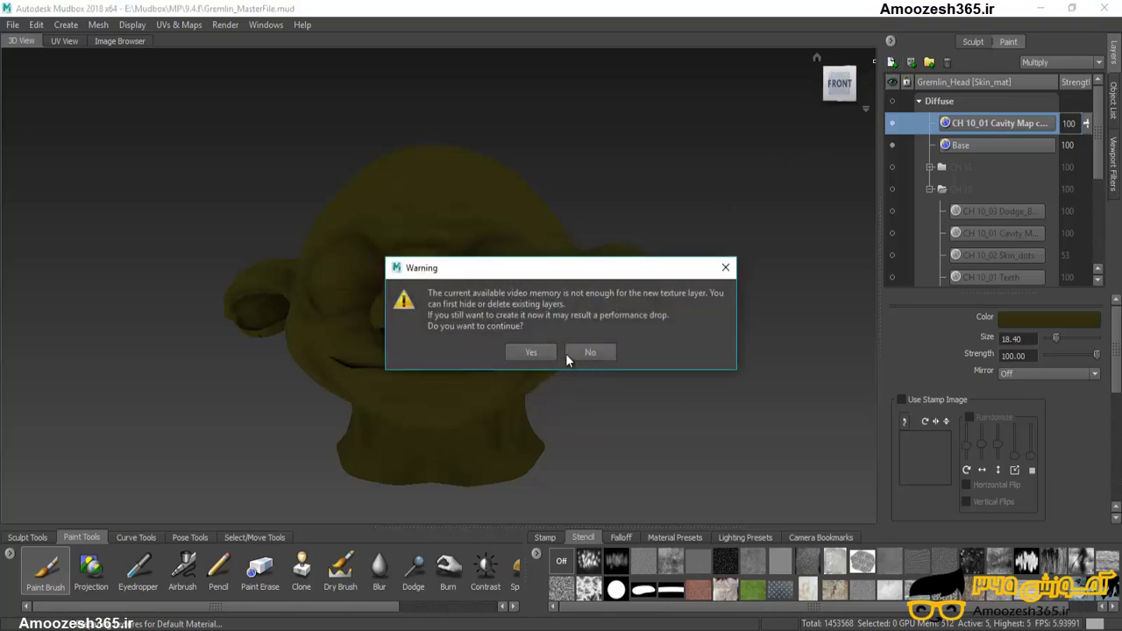
left_click(543, 349)
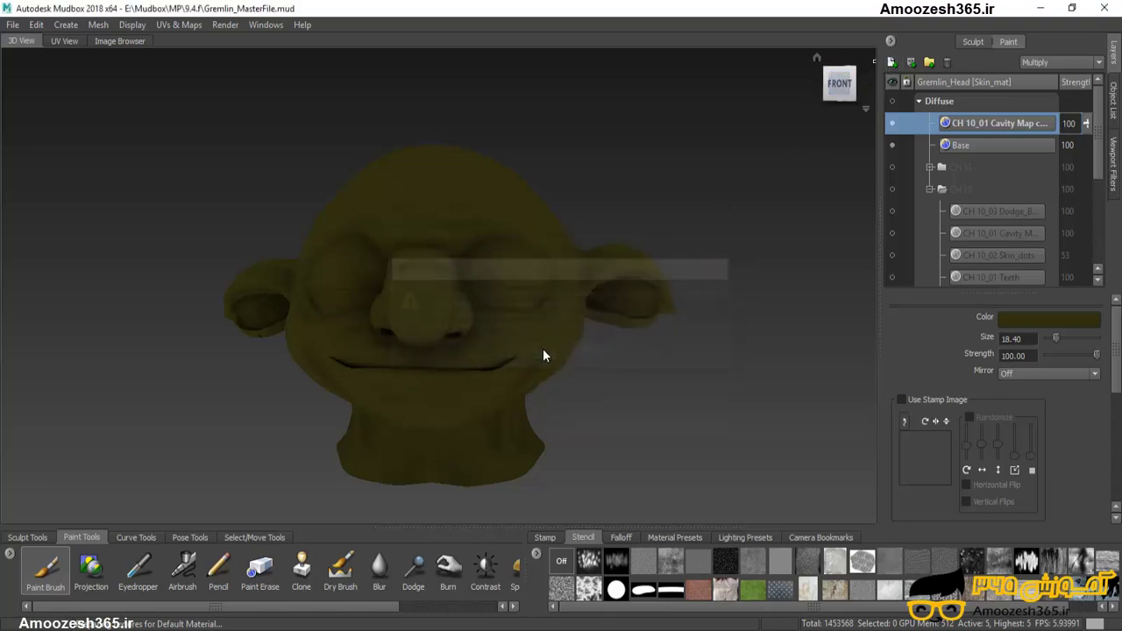
- Set the Paint Brush colour to a lighter yellowish olive using the Ring colour wheel and accept it
left_click(1015, 319)
left_click_drag(833, 296, 821, 180)
left_click_drag(799, 340, 790, 355)
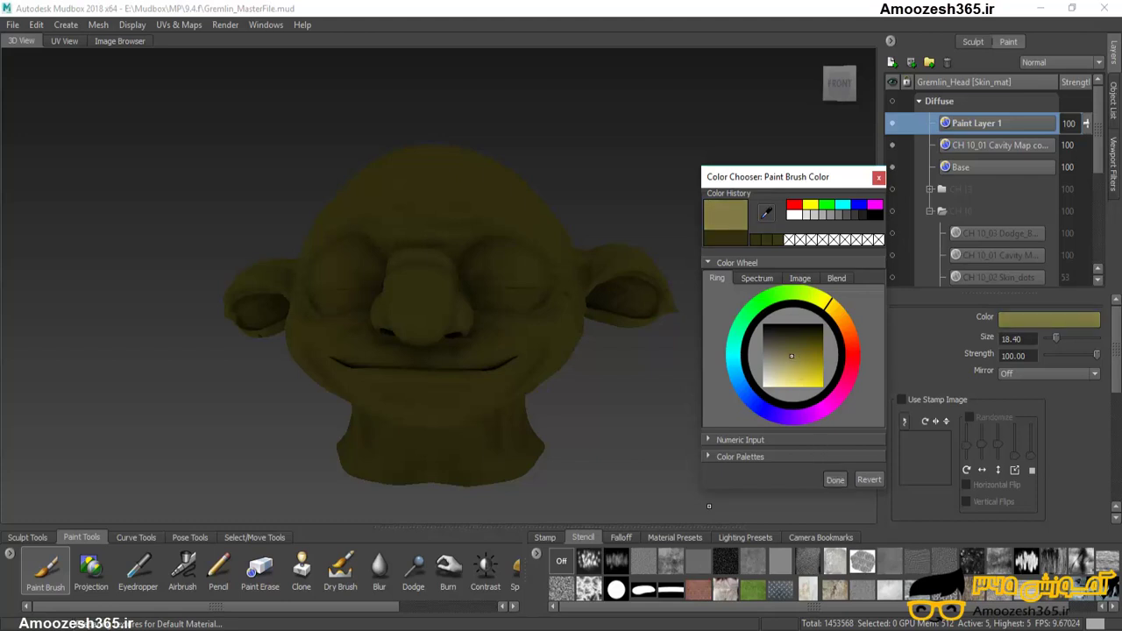
left_click(834, 478)
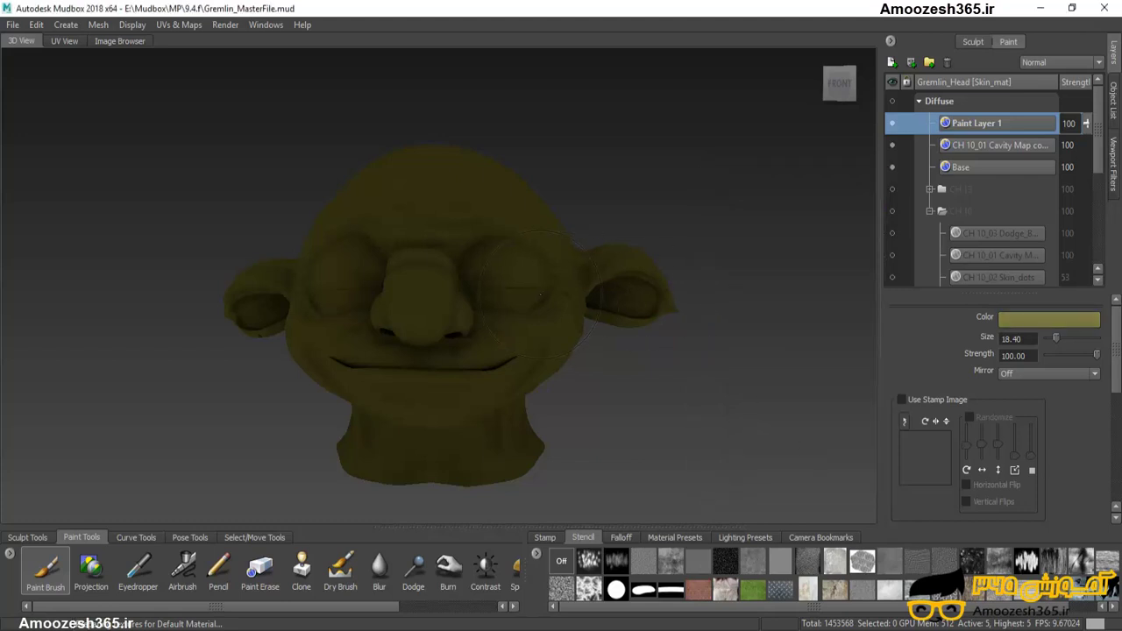
- Paint light olive over both eyelids, the lips and the chin with brush size 7.49 and strength 19.07
mouse_move(541, 295)
left_mouse_down()
mouse_move(513, 285)
mouse_move(506, 267)
mouse_move(531, 273)
mouse_move(510, 277)
mouse_move(519, 302)
mouse_move(552, 288)
mouse_move(482, 314)
mouse_move(516, 311)
mouse_move(477, 270)
mouse_move(475, 294)
mouse_move(529, 262)
mouse_move(523, 291)
mouse_move(438, 293)
mouse_move(455, 298)
mouse_move(452, 286)
mouse_move(445, 309)
mouse_move(423, 277)
mouse_move(430, 259)
mouse_move(394, 303)
mouse_move(419, 312)
mouse_move(422, 271)
mouse_move(443, 267)
mouse_move(454, 291)
mouse_move(431, 272)
left_mouse_up()
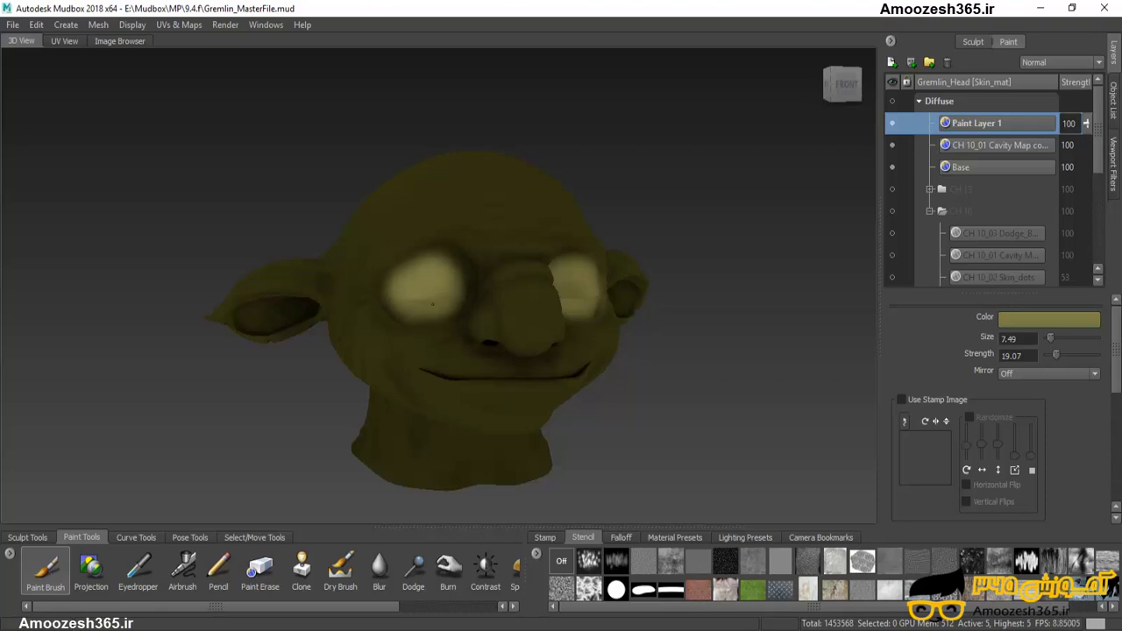
mouse_move(432, 303)
left_mouse_down("alt")
mouse_move(522, 355)
mouse_move(481, 388)
mouse_move(440, 380)
mouse_move(409, 393)
mouse_move(322, 356)
mouse_move(486, 359)
mouse_move(463, 373)
mouse_move(479, 375)
mouse_move(328, 368)
mouse_move(429, 401)
mouse_move(412, 405)
mouse_move(423, 398)
mouse_move(416, 358)
mouse_move(390, 361)
mouse_move(504, 356)
mouse_move(365, 372)
mouse_move(391, 371)
left_mouse_up("alt")
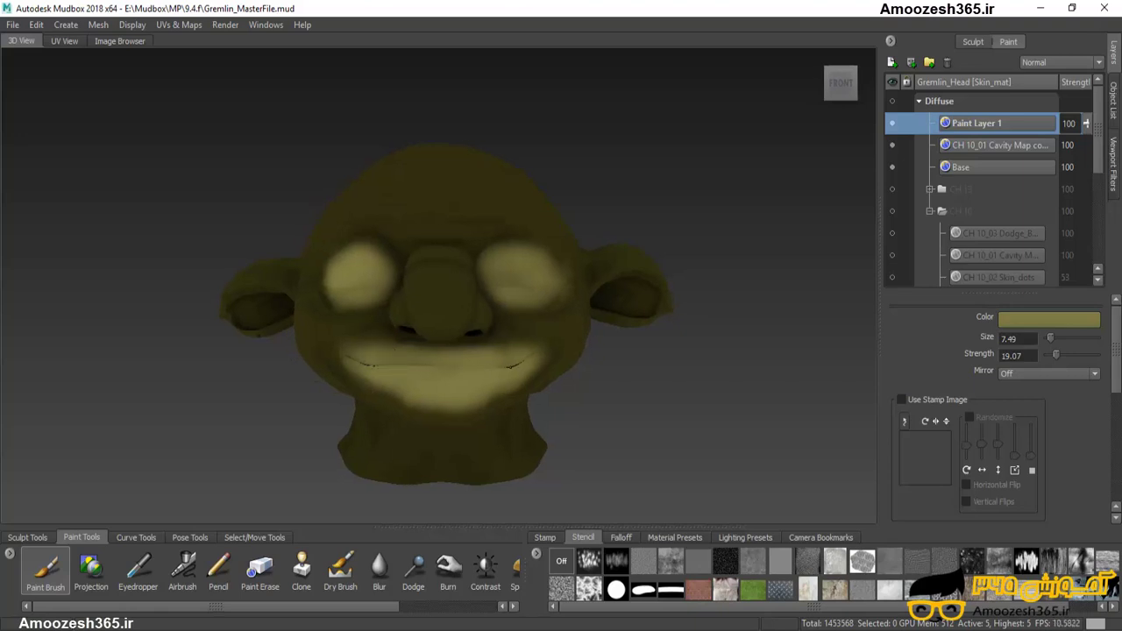
left_click_drag(478, 355, 469, 342, "alt")
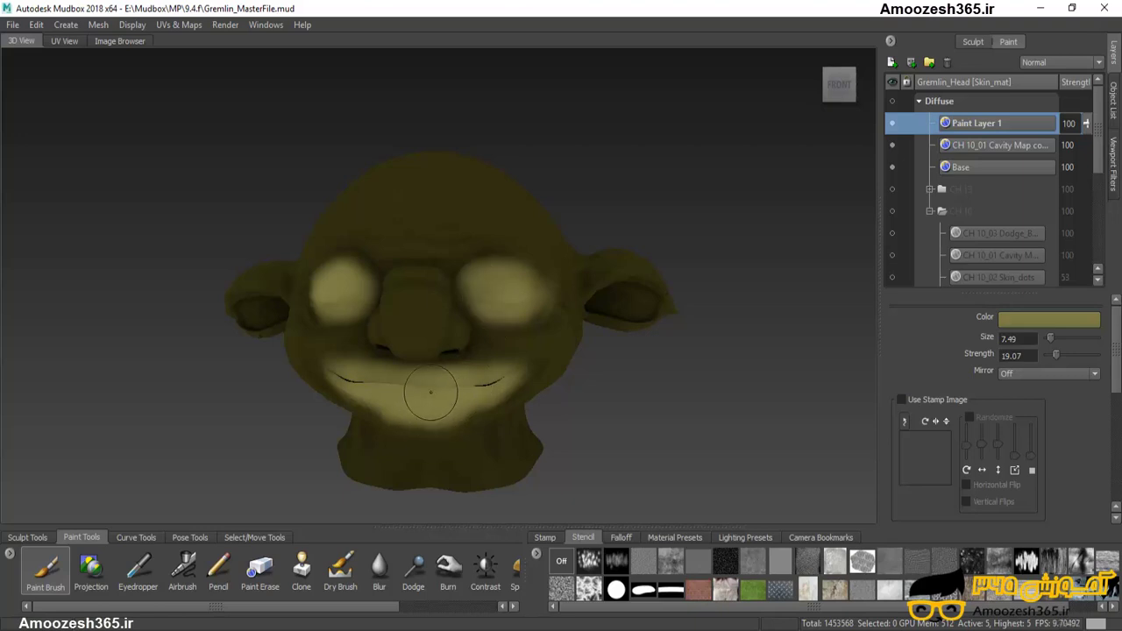
- Turn off Flat Lighting to show the painted head with shaded lighting
right_click(651, 411)
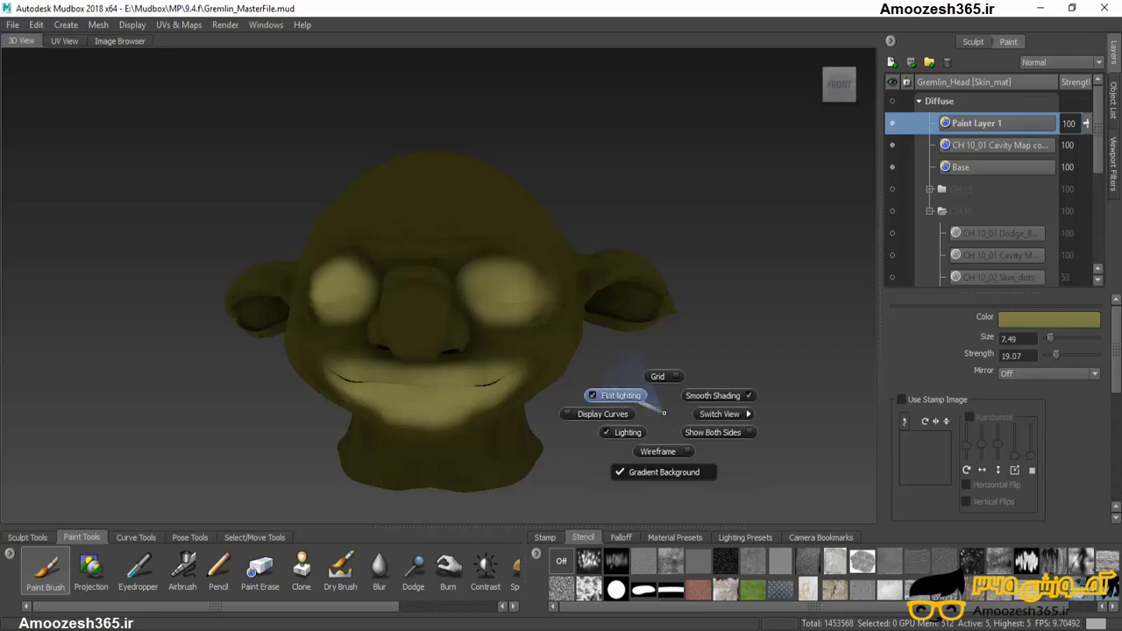
left_click(612, 394)
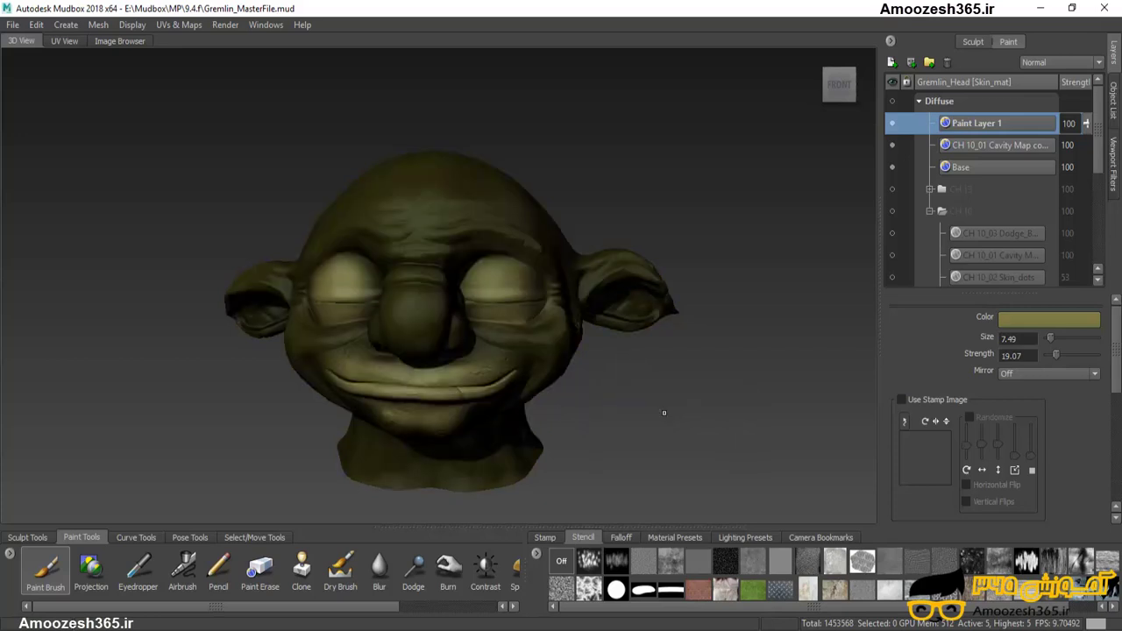